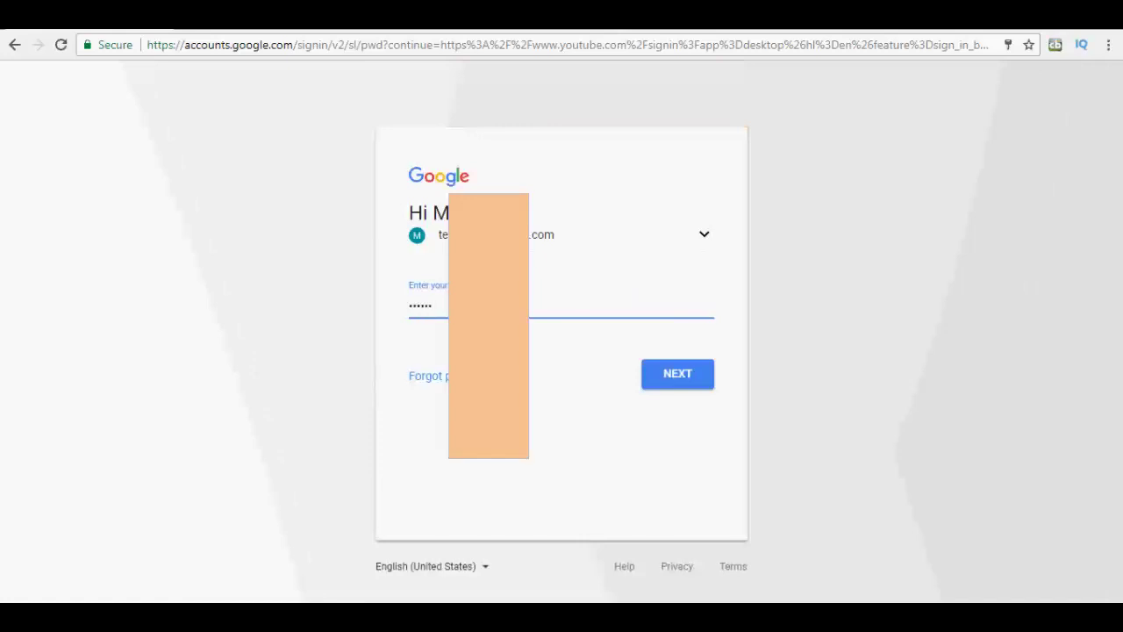
Enter the Google account password and sign in to YouTube.
{"action": "type", "text": "***"}
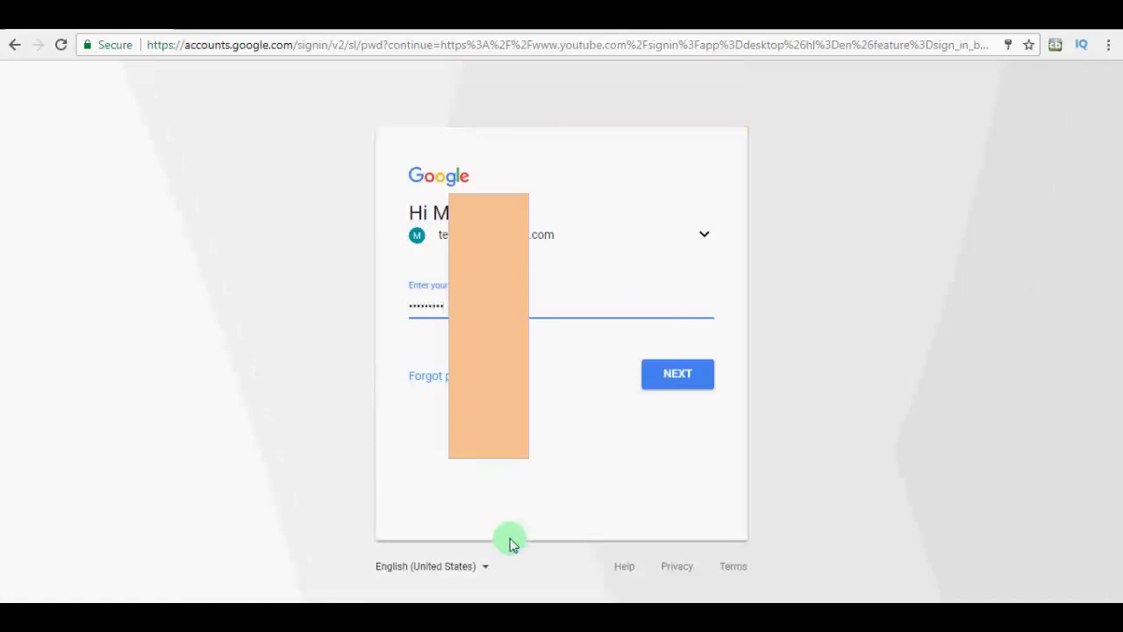
{"action": "left_click", "coordinate": [672, 383]}
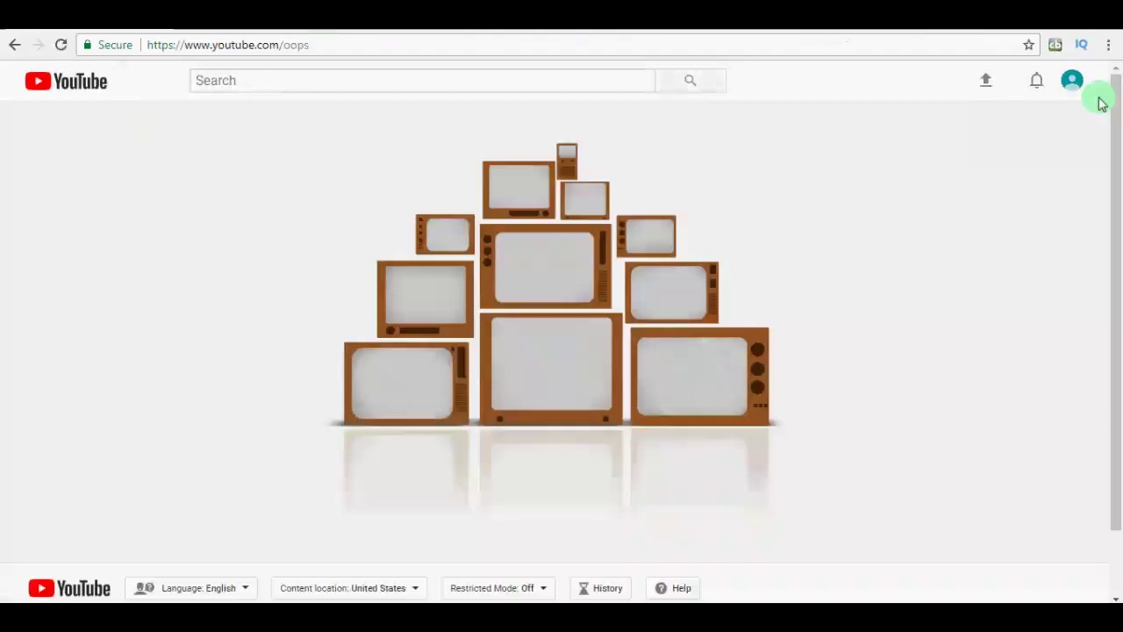
Open the YouTube account settings and start creating a new channel.
{"action": "left_click", "coordinate": [1072, 80]}
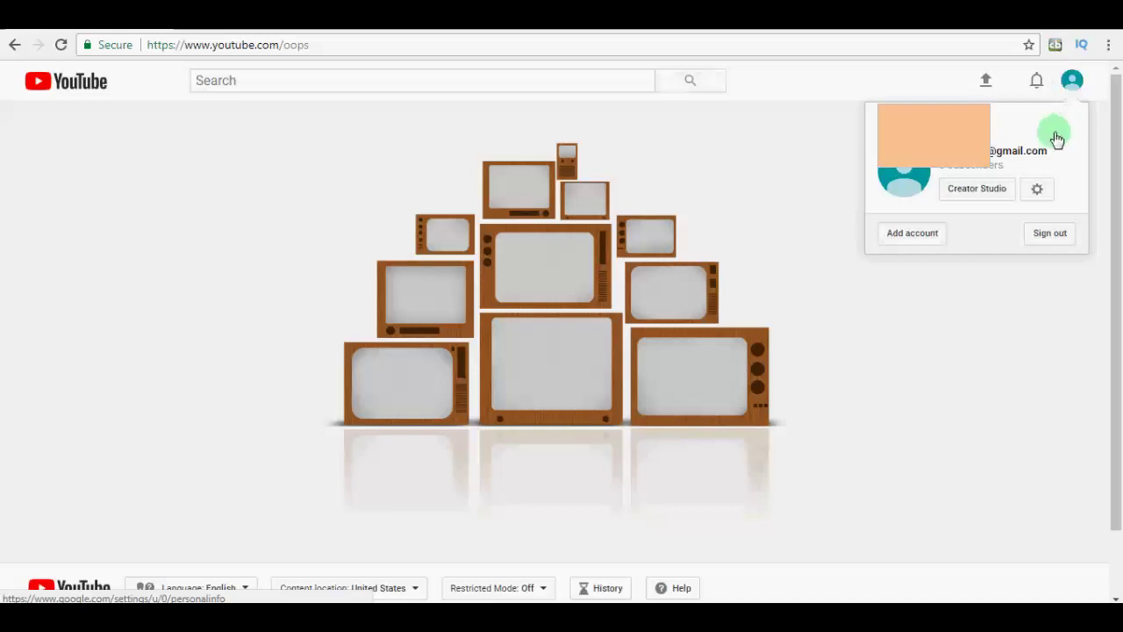
{"action": "left_click", "coordinate": [1039, 202]}
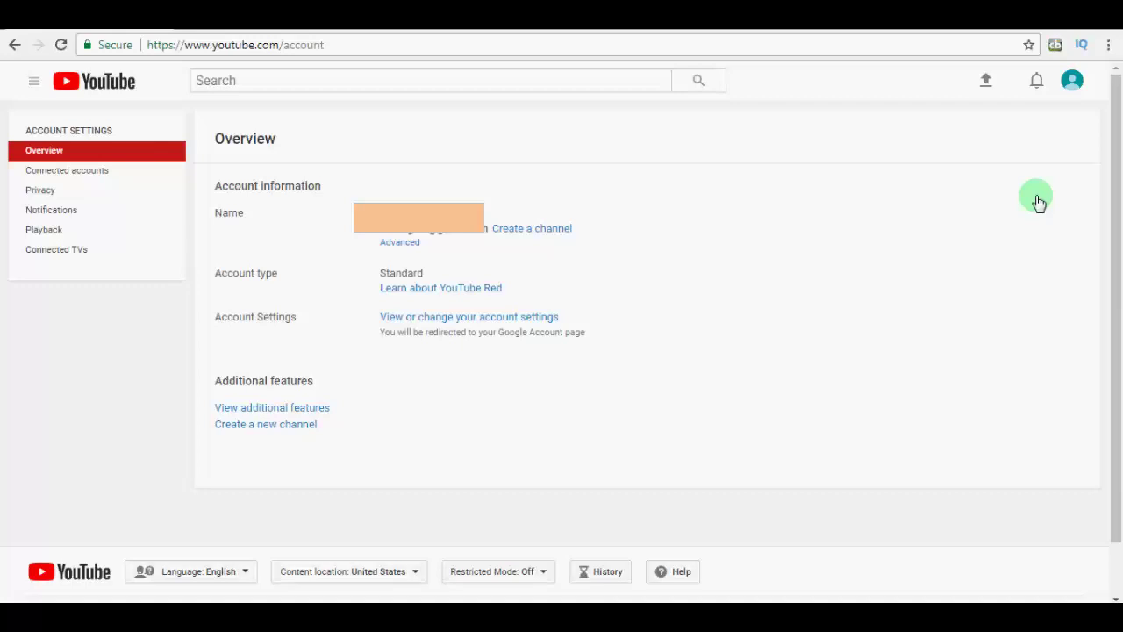
{"action": "left_click", "coordinate": [295, 428]}
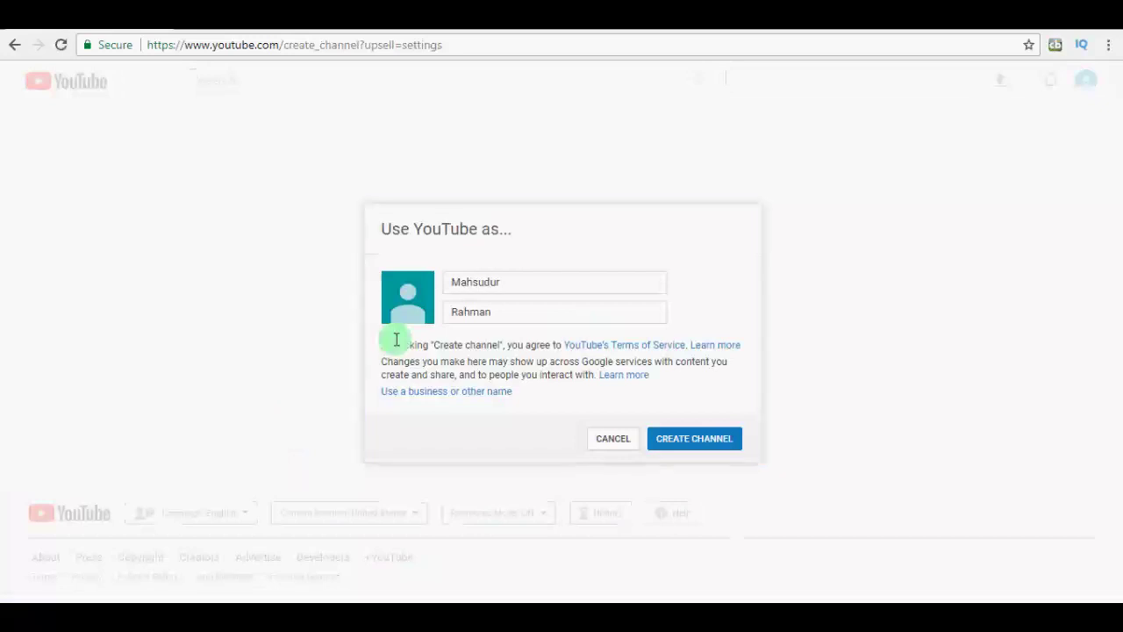
Replace the first name with "Technology" and the last name with "Bangla clone", and create the channel.
{"action": "left_click", "coordinate": [515, 283]}
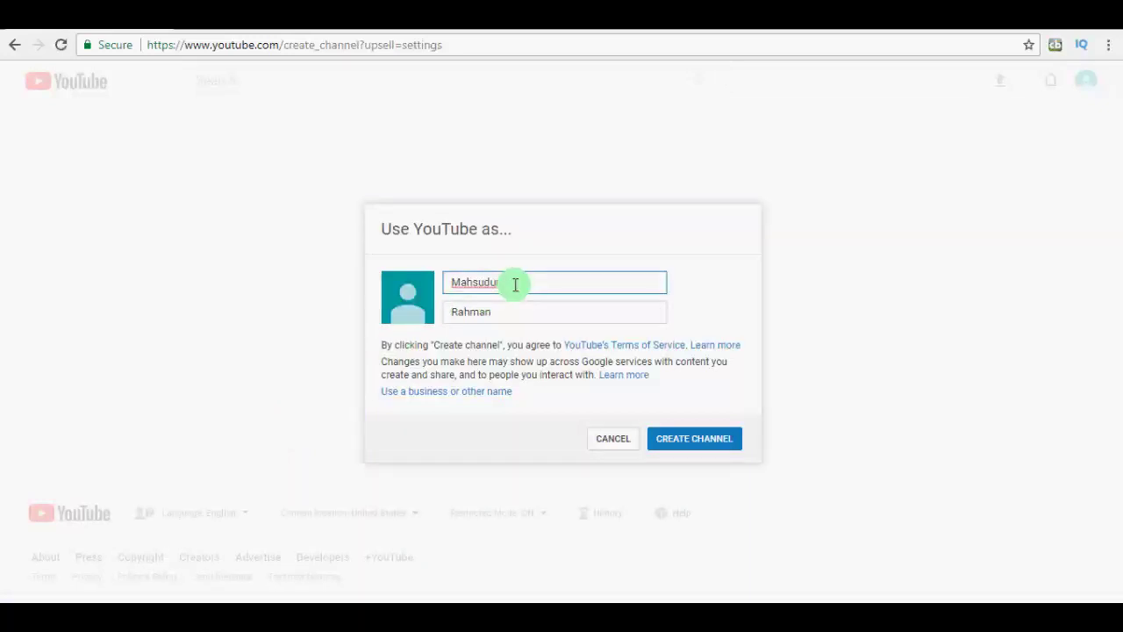
{"action": "left_click_drag", "start_coordinate": [515, 284], "coordinate": [428, 298]}
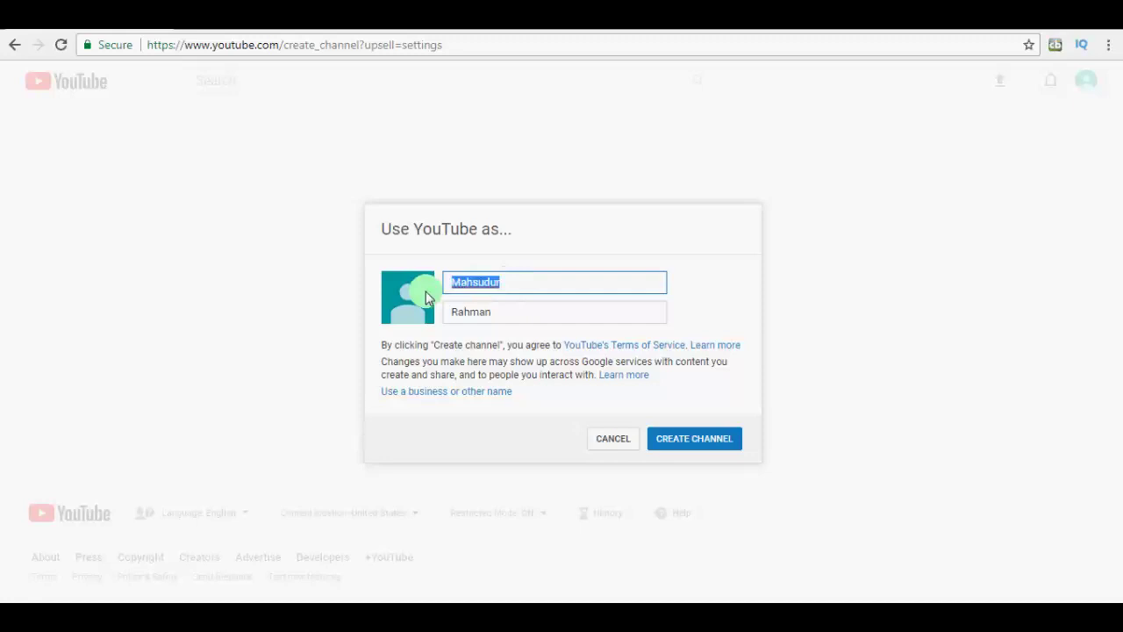
{"action": "type", "text": "Technology"}
{"action": "key", "text": "Tab"}
{"action": "type", "text": "Bangla"}
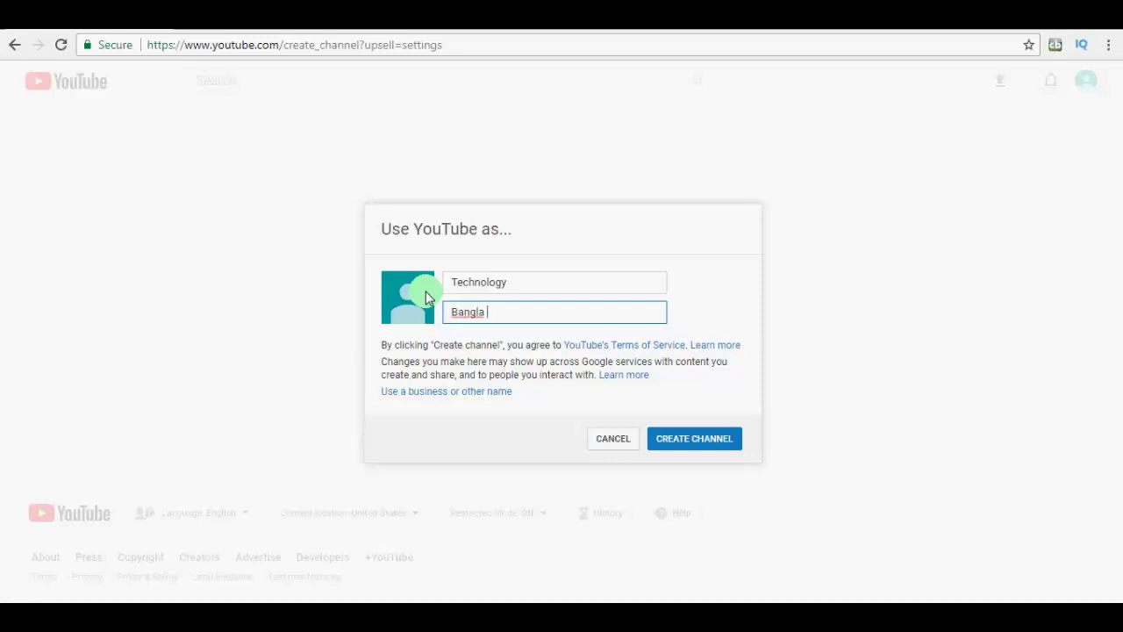
{"action": "type", "text": "clone"}
{"action": "left_click", "coordinate": [687, 446]}
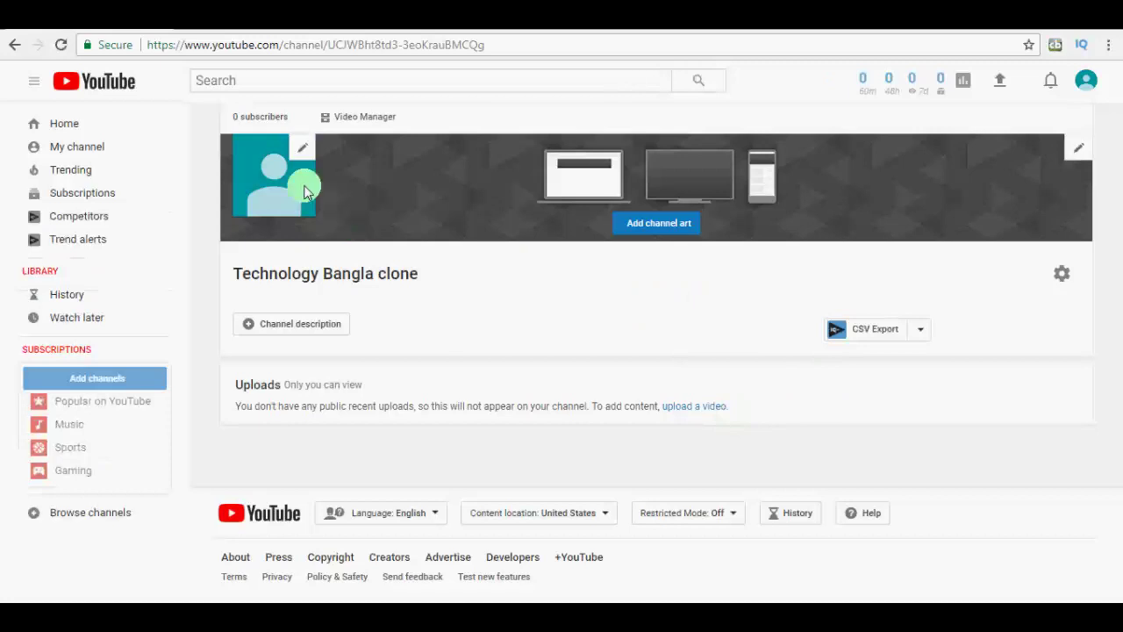
Upload the TBPro image from the Desktop as the channel icon, keeping the default crop.
{"action": "left_click", "coordinate": [303, 156]}
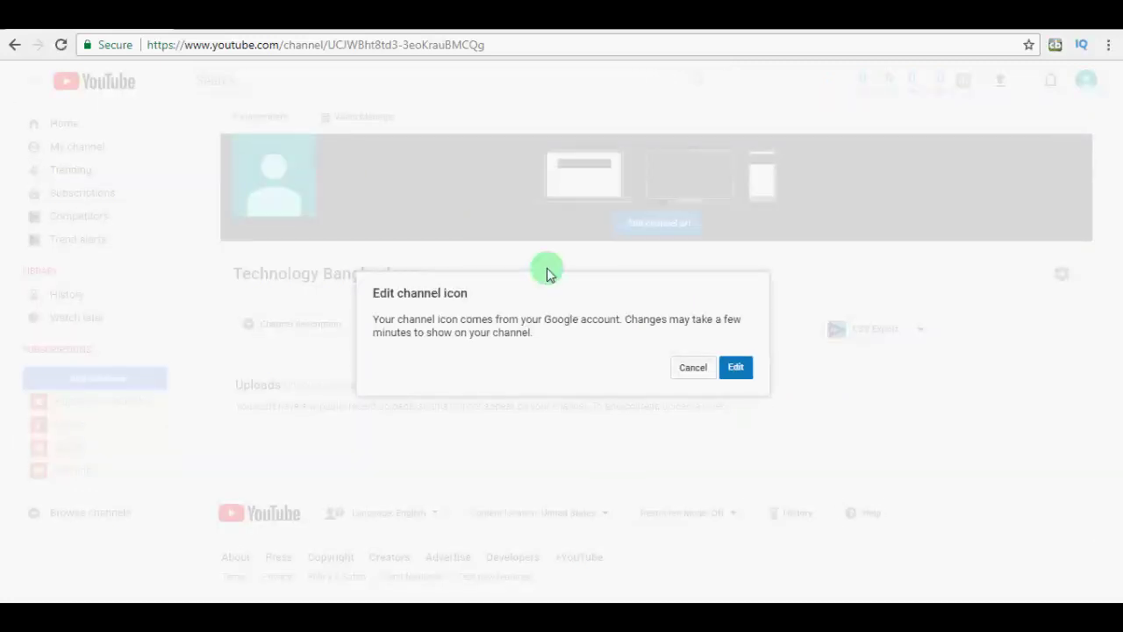
{"action": "left_click", "coordinate": [735, 369]}
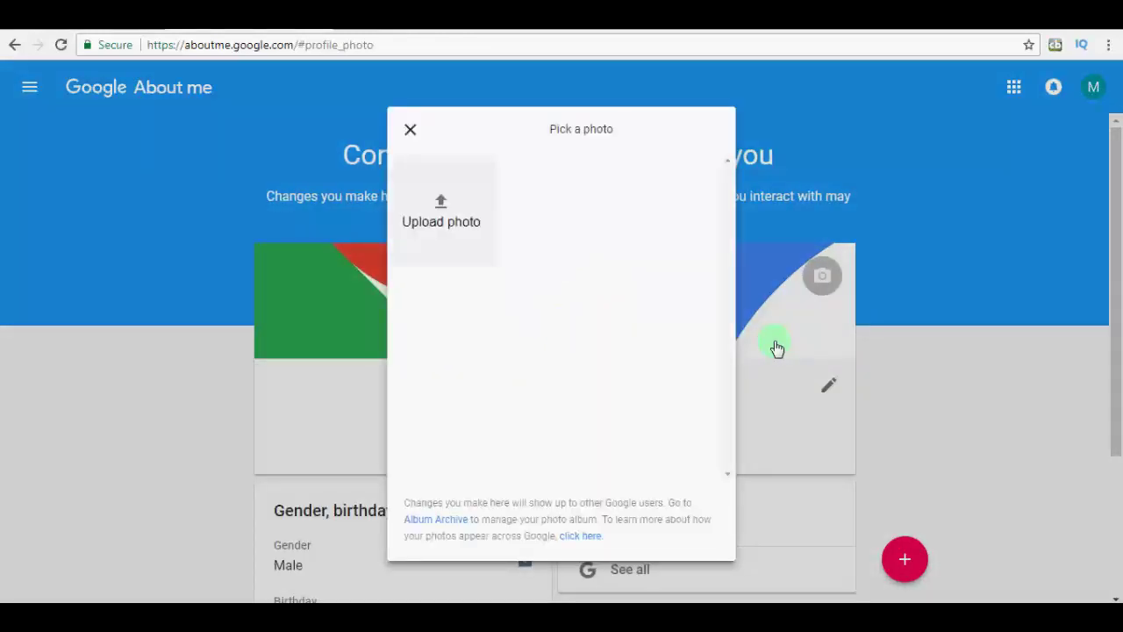
{"action": "left_click", "coordinate": [436, 208]}
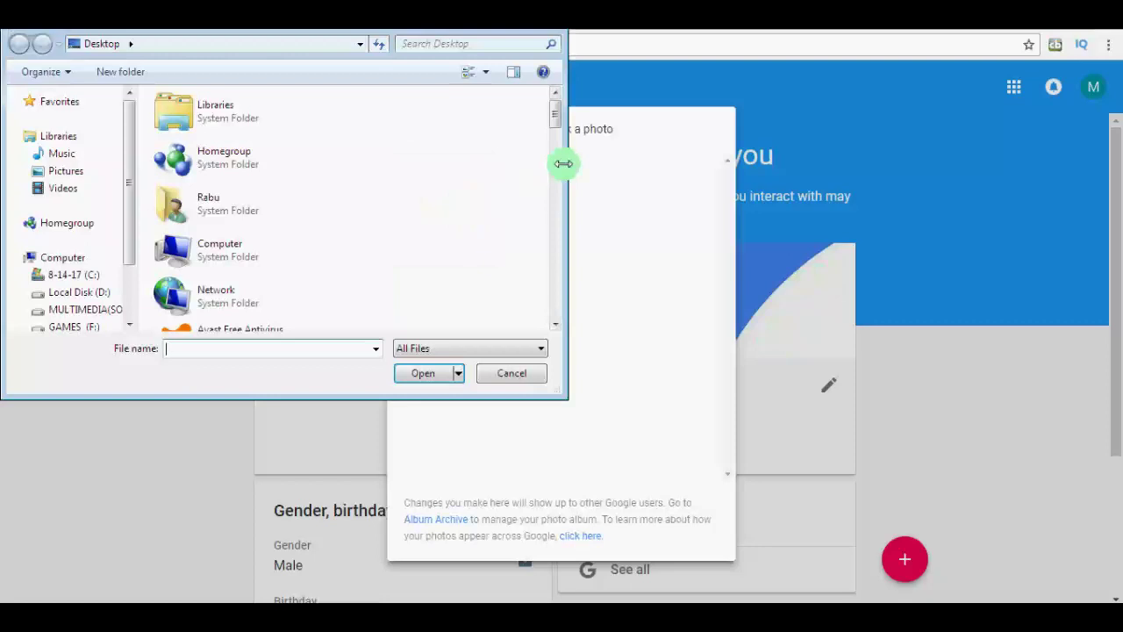
{"action": "left_click_drag", "start_coordinate": [552, 114], "coordinate": [556, 254]}
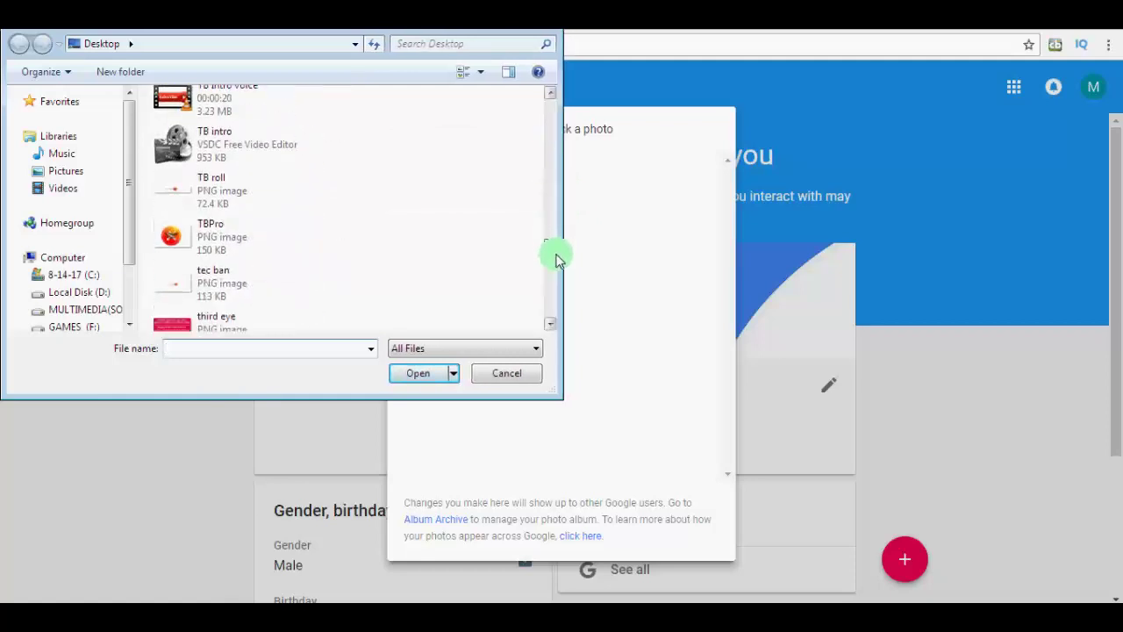
{"action": "double_click", "coordinate": [230, 237]}
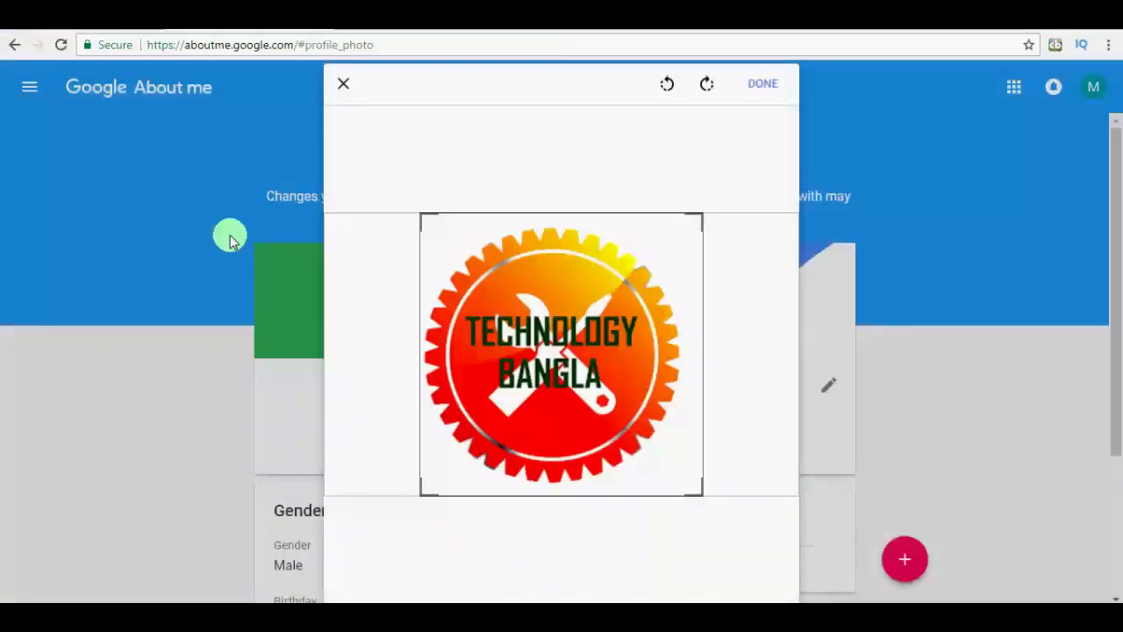
{"action": "left_click", "coordinate": [760, 89]}
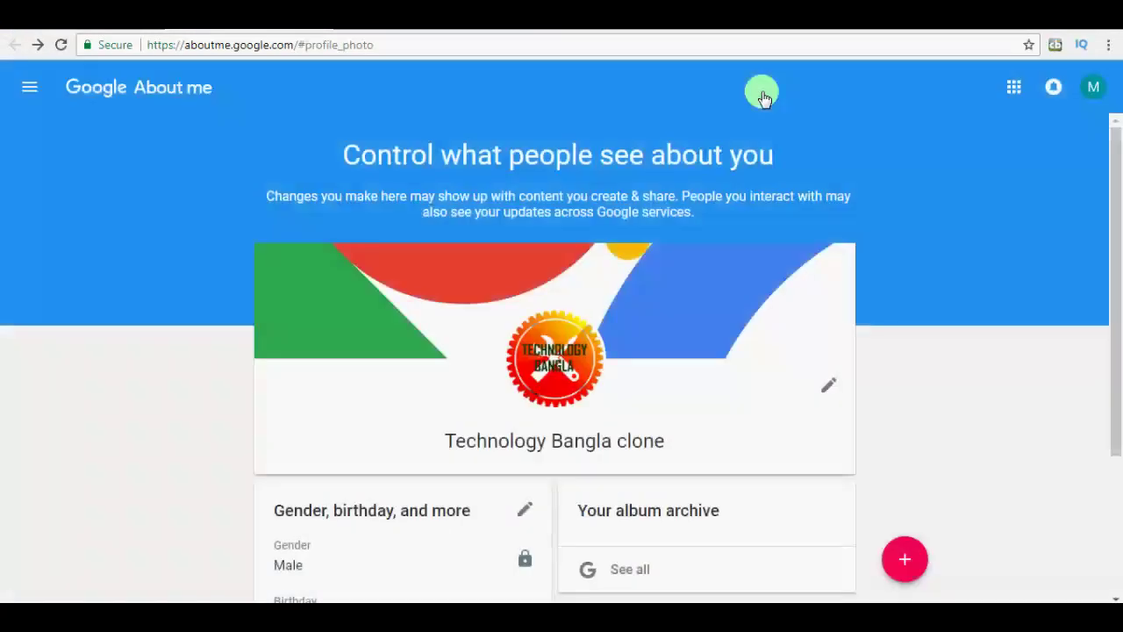
Return to the YouTube channel page and upload the "tec ban" image from the Desktop as channel art.
{"action": "left_click", "coordinate": [230, 18]}
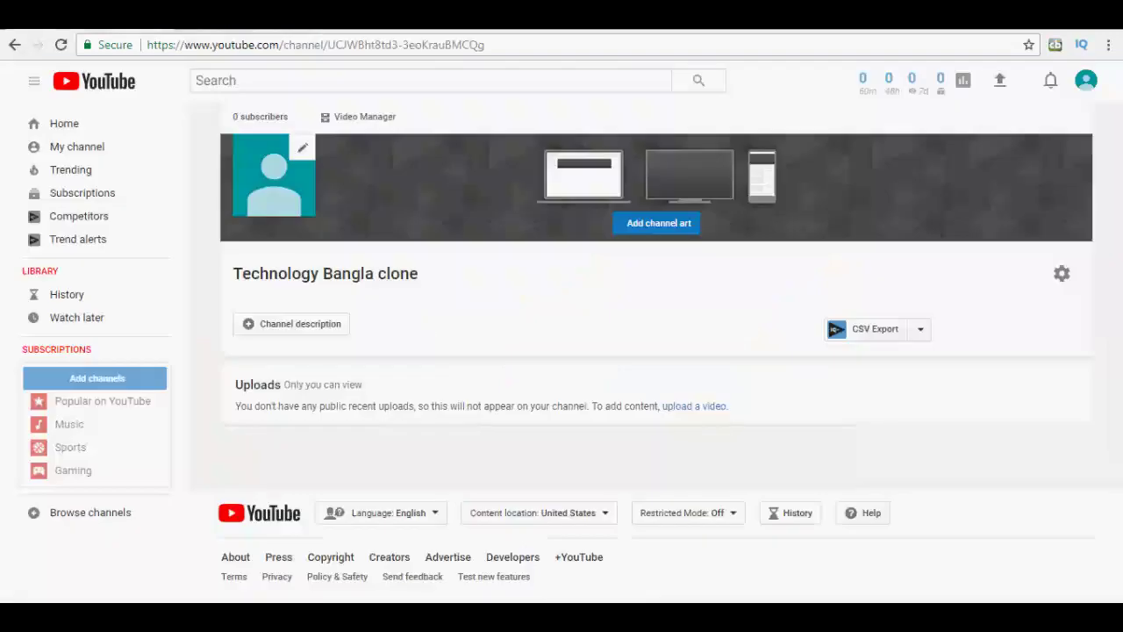
{"action": "left_click", "coordinate": [644, 234]}
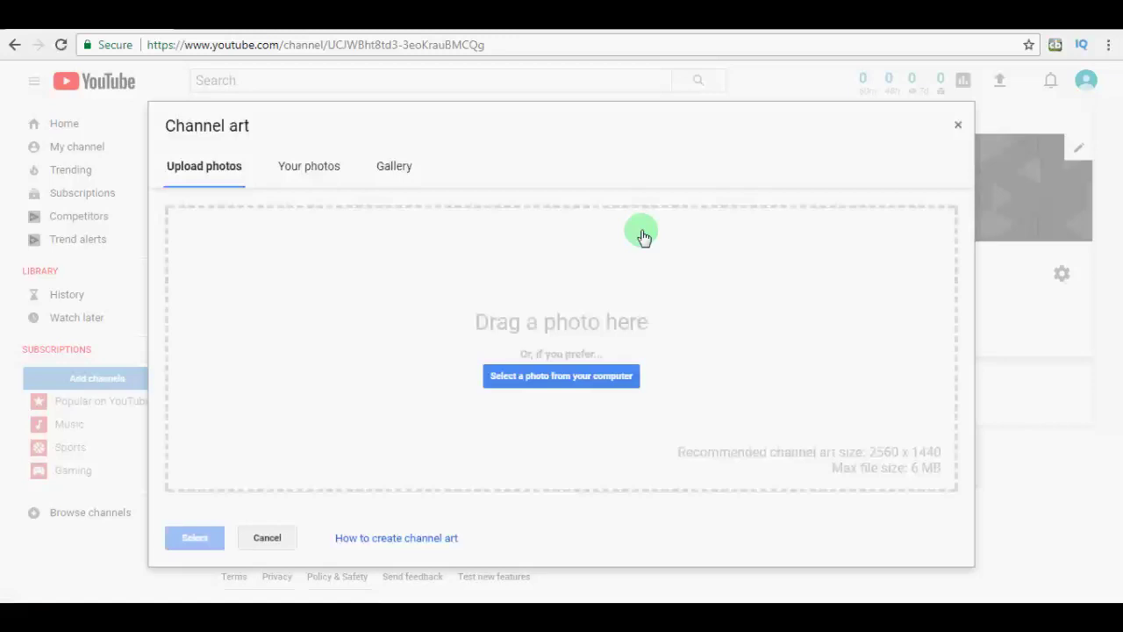
{"action": "left_click", "coordinate": [527, 379]}
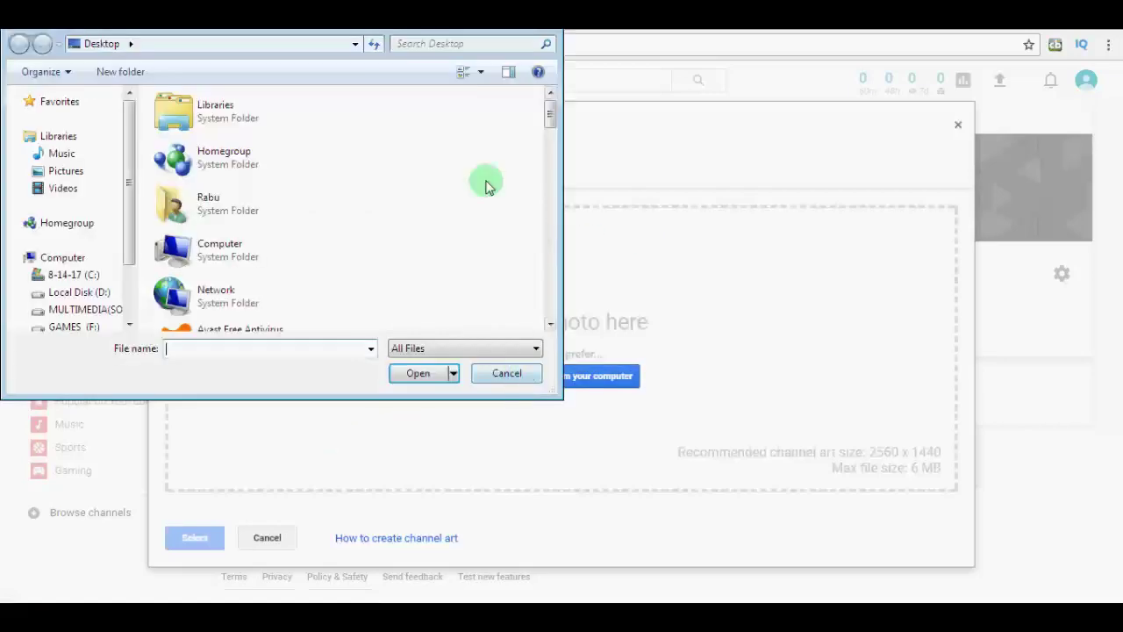
{"action": "left_click", "coordinate": [481, 73]}
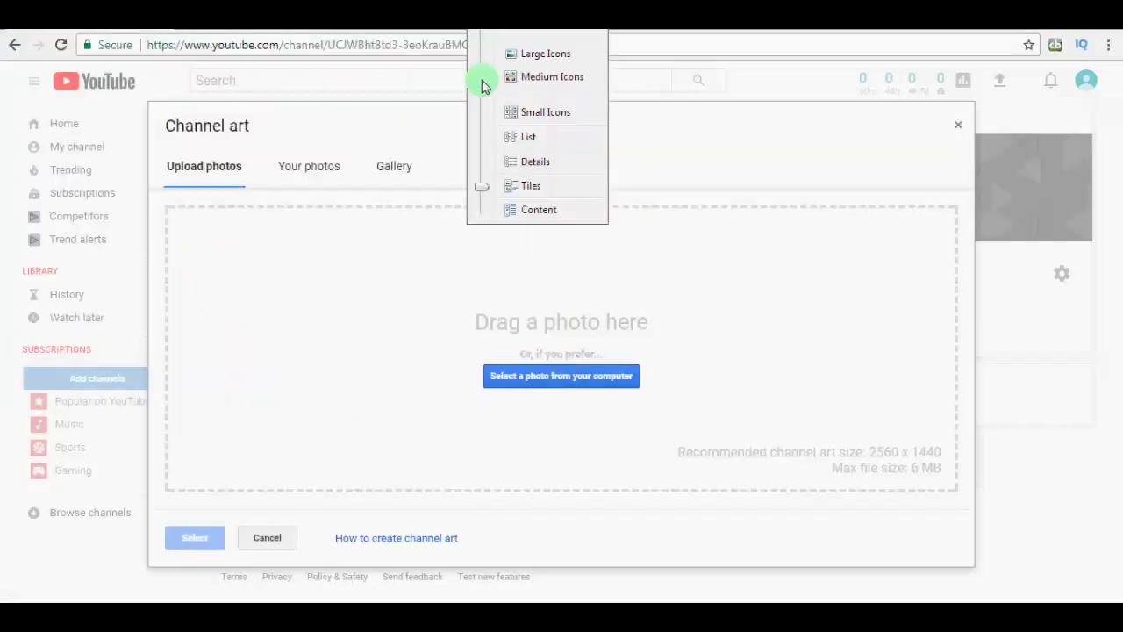
{"action": "left_click", "coordinate": [516, 78]}
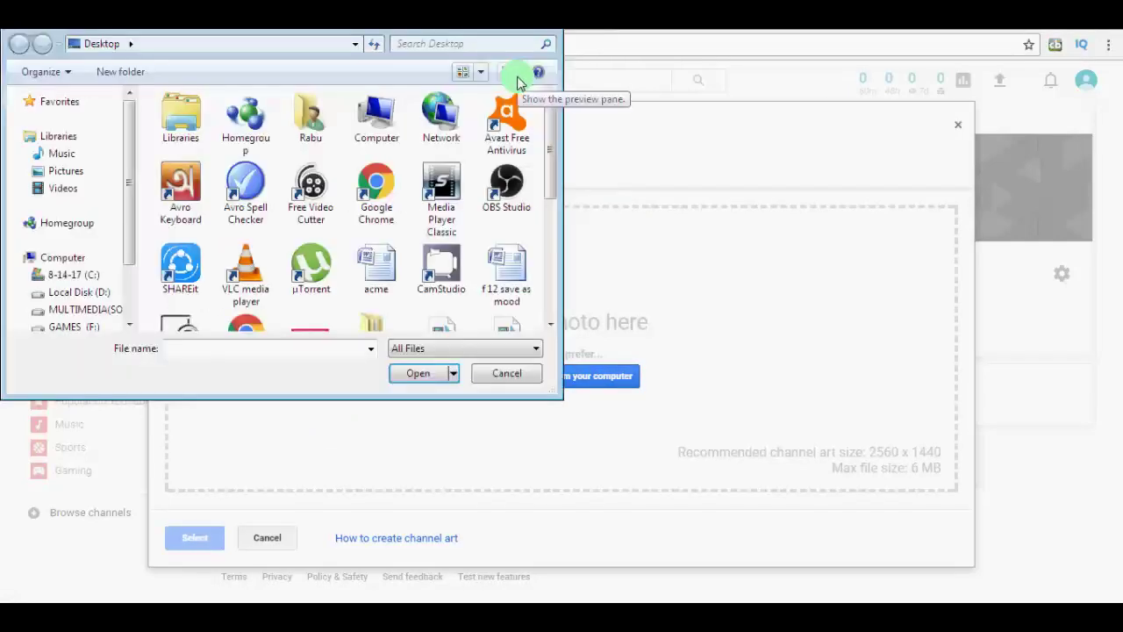
{"action": "left_click_drag", "start_coordinate": [549, 189], "coordinate": [554, 238]}
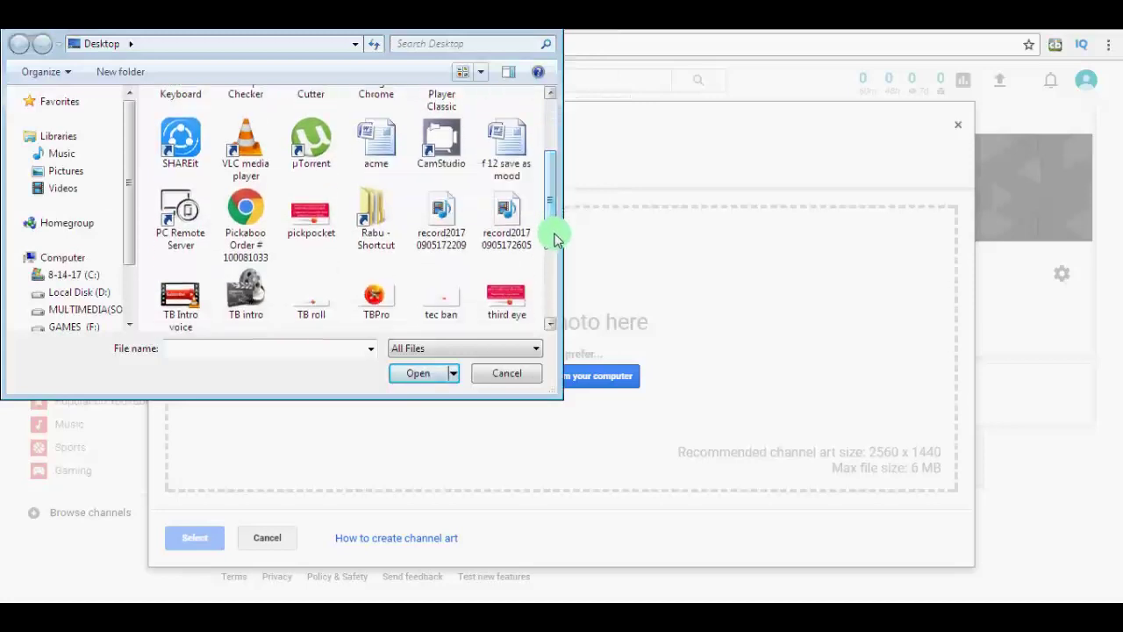
{"action": "double_click", "coordinate": [439, 314]}
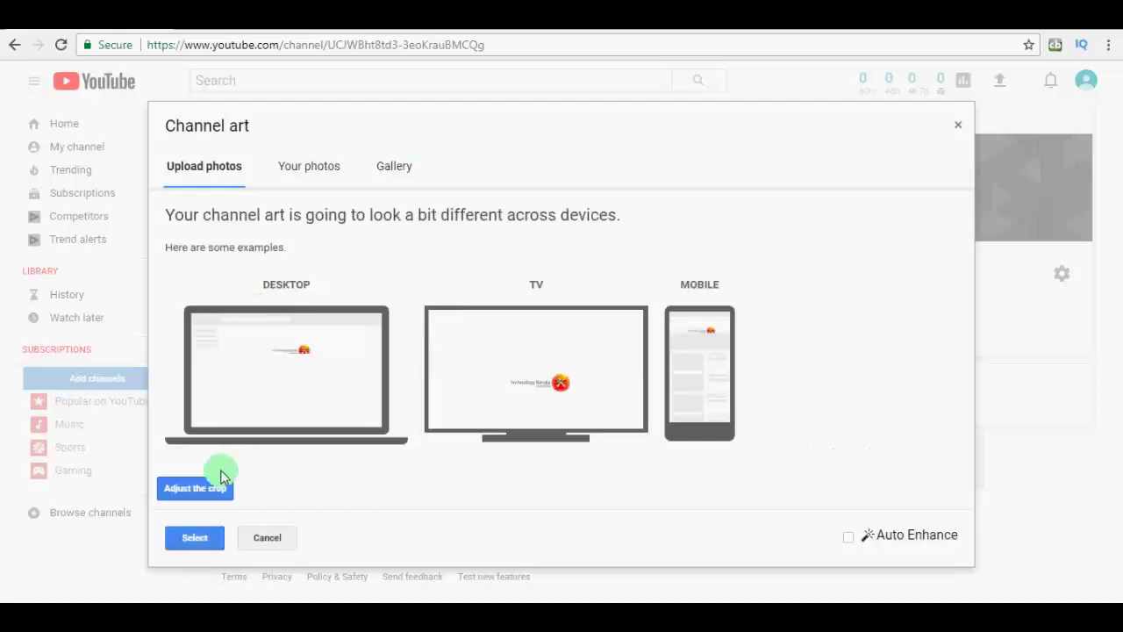
Shift the banner's crop region slightly to the left, apply it as the channel art, and reload the channel page.
{"action": "left_click", "coordinate": [212, 496]}
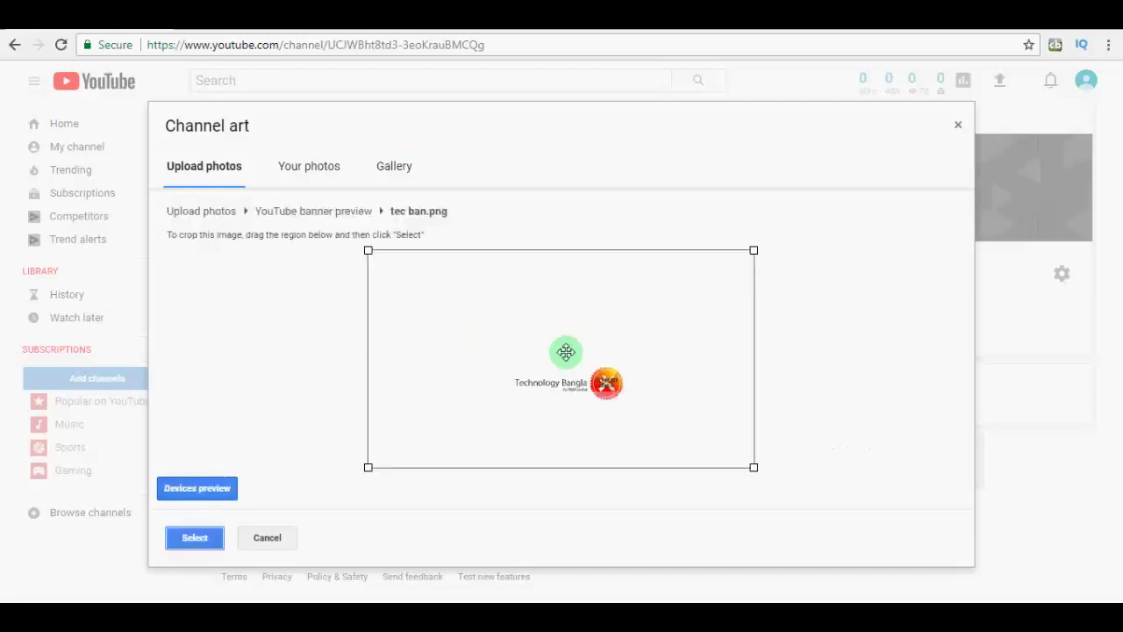
{"action": "left_click_drag", "start_coordinate": [572, 367], "coordinate": [181, 567]}
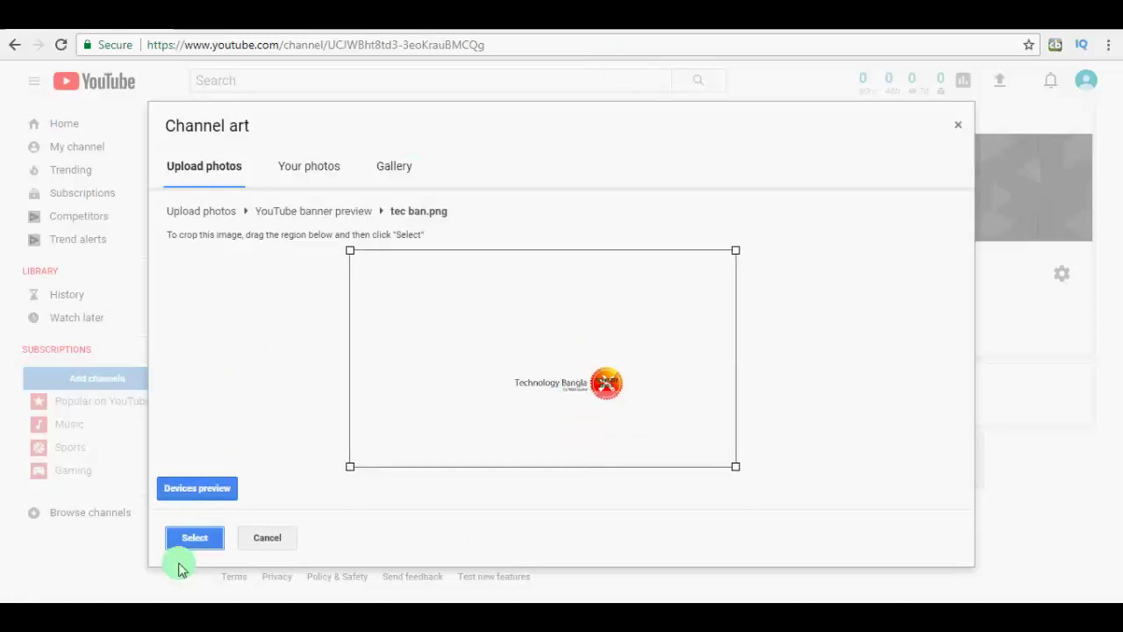
{"action": "left_click", "coordinate": [202, 502]}
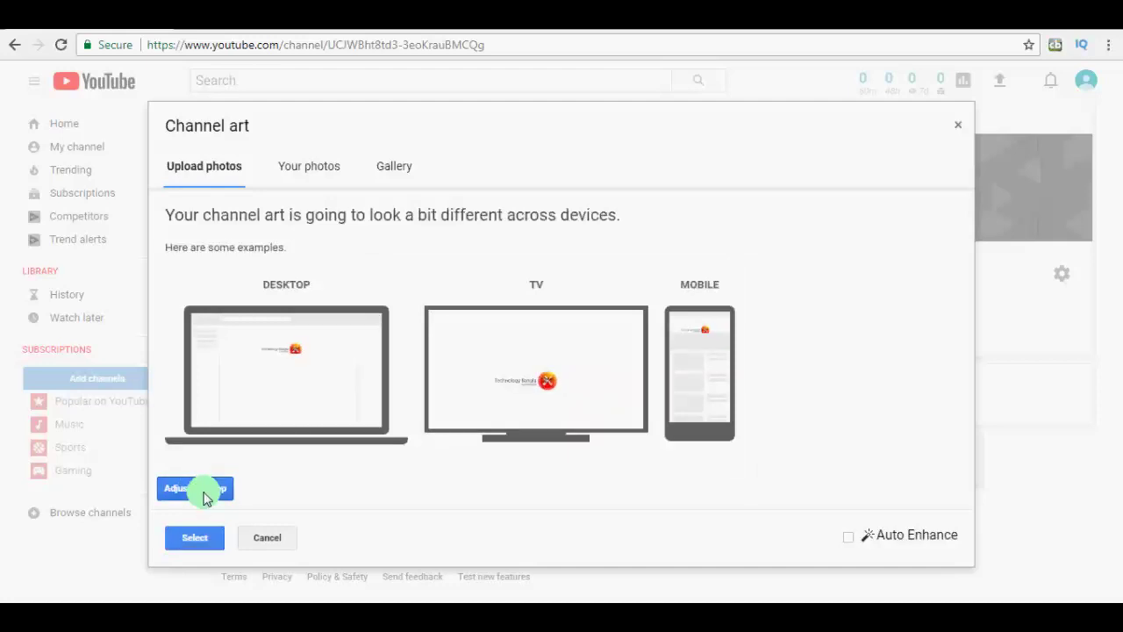
{"action": "left_click", "coordinate": [202, 549]}
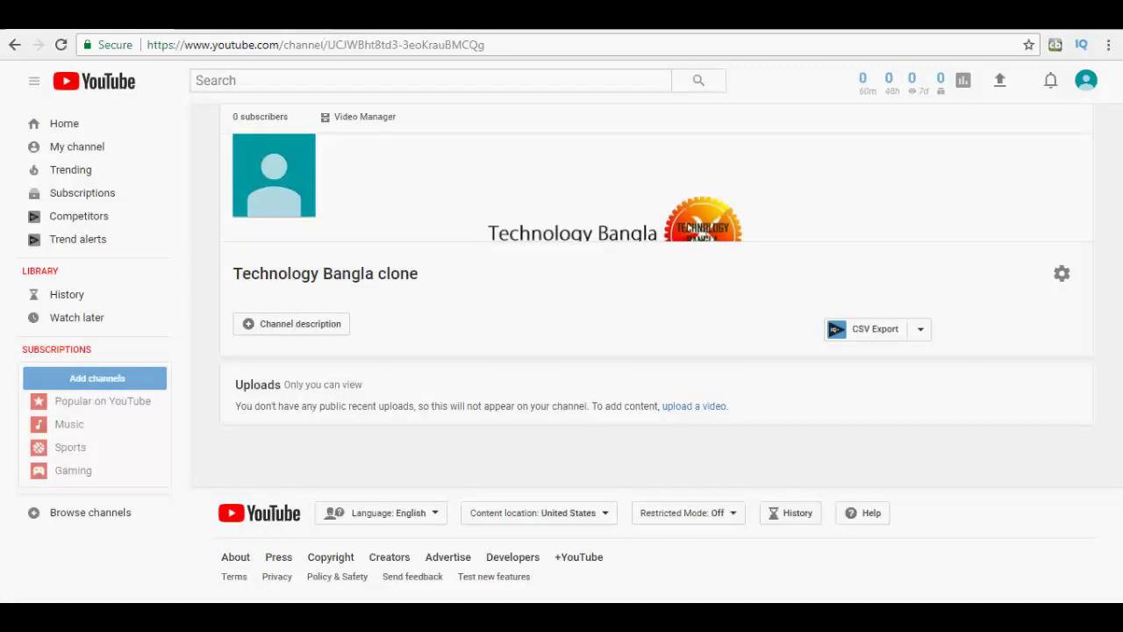
{"action": "left_click", "coordinate": [69, 48]}
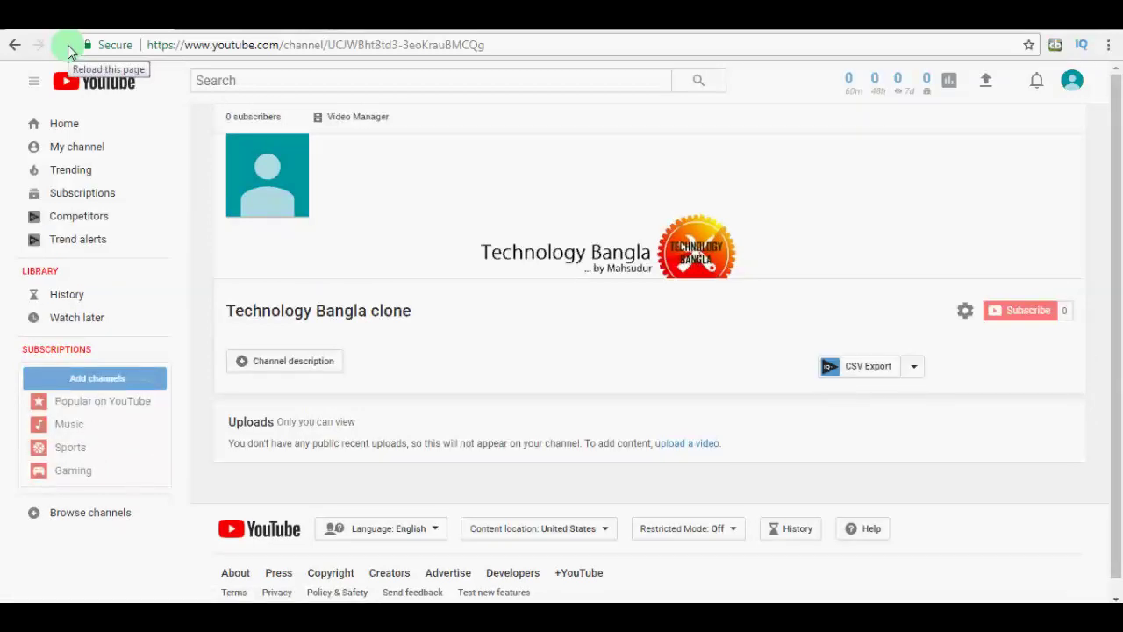
{"action": "left_click", "coordinate": [68, 45]}
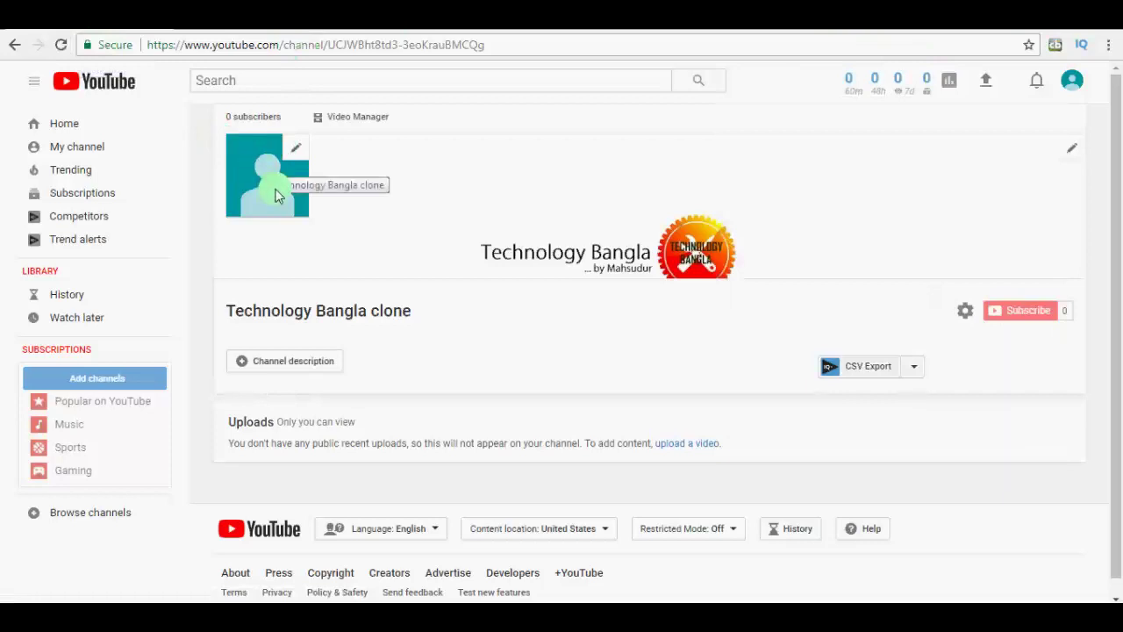
Enable customizing the channel layout in the channel settings, keep liked videos private, and save.
{"action": "left_click", "coordinate": [965, 316]}
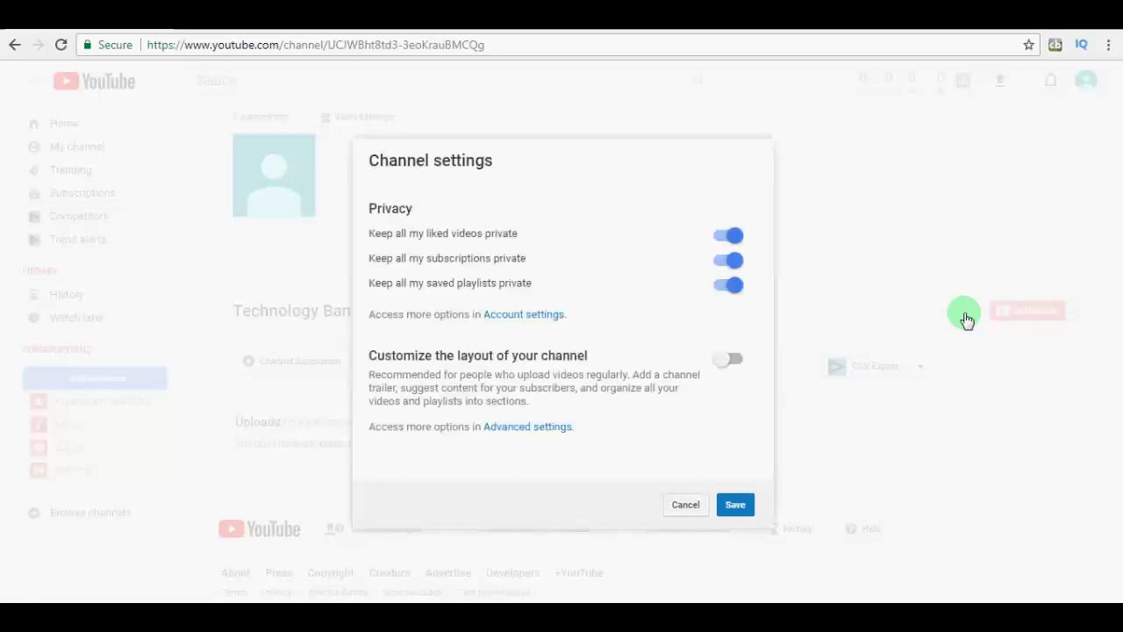
{"action": "left_click", "coordinate": [738, 243]}
{"action": "left_click", "coordinate": [738, 241]}
{"action": "left_click", "coordinate": [735, 365]}
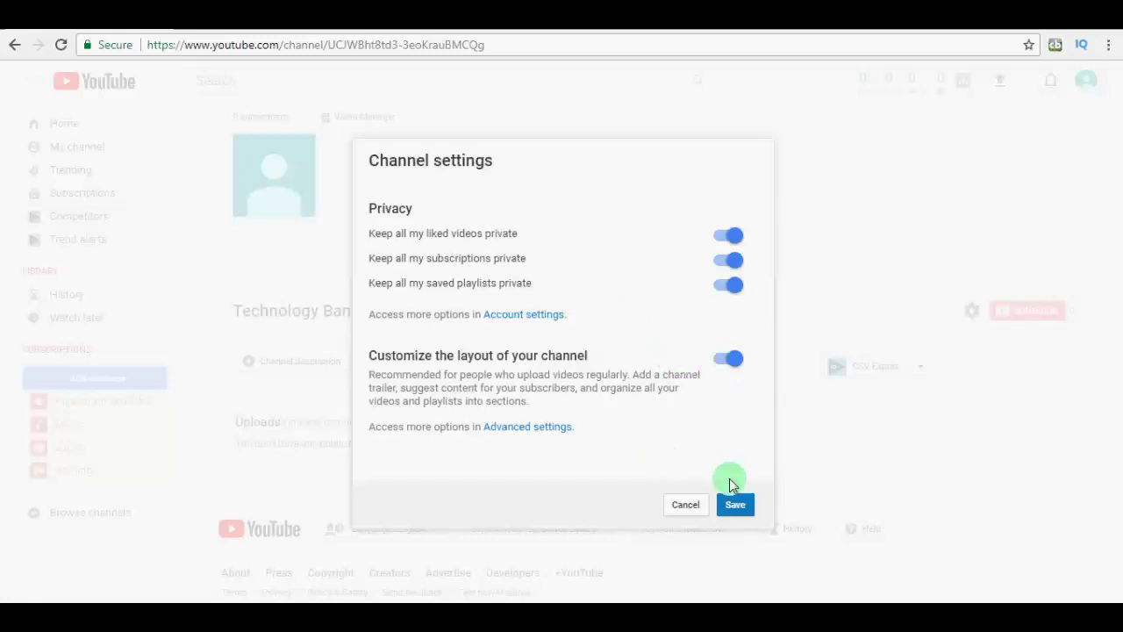
{"action": "left_click", "coordinate": [742, 514]}
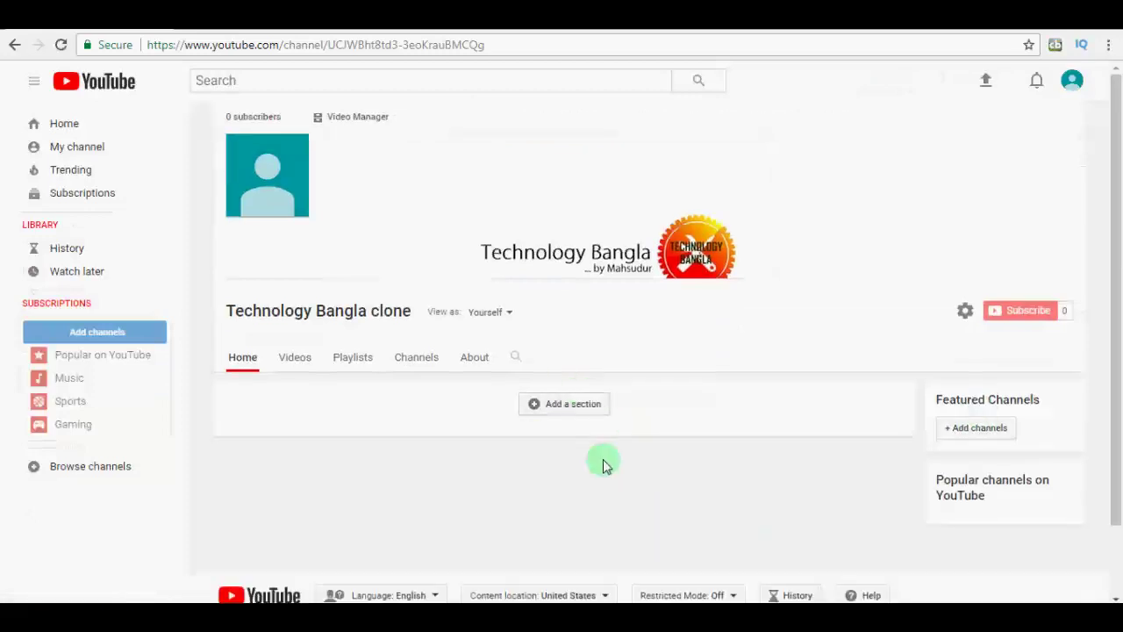
Add a home page section showing Uploads in a horizontal row layout.
{"action": "left_click", "coordinate": [572, 407]}
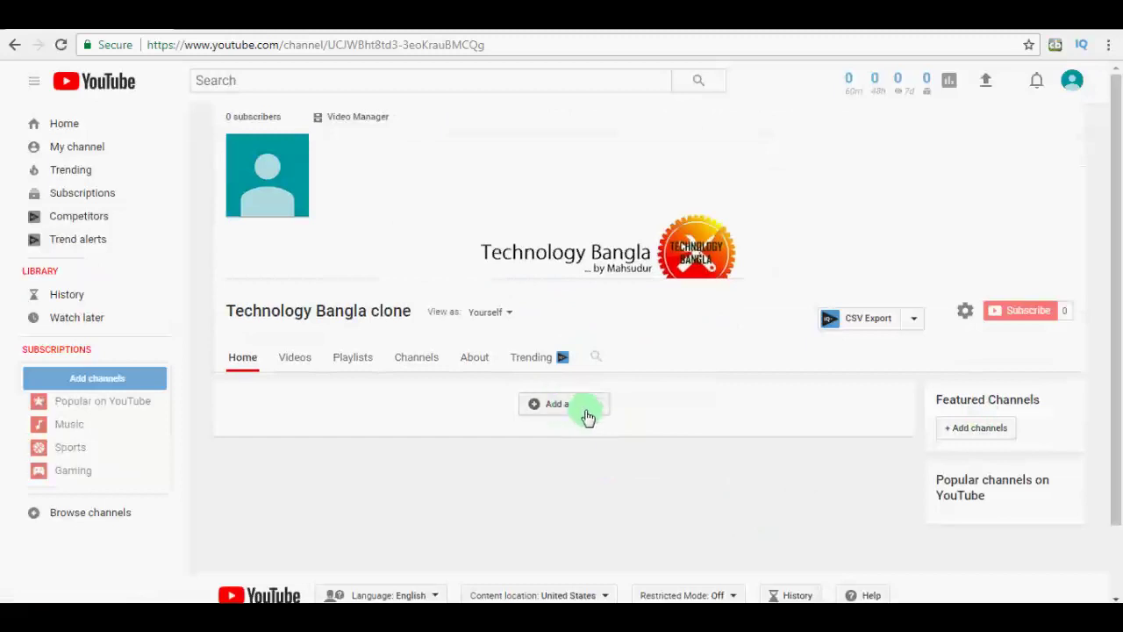
{"action": "left_click", "coordinate": [588, 418]}
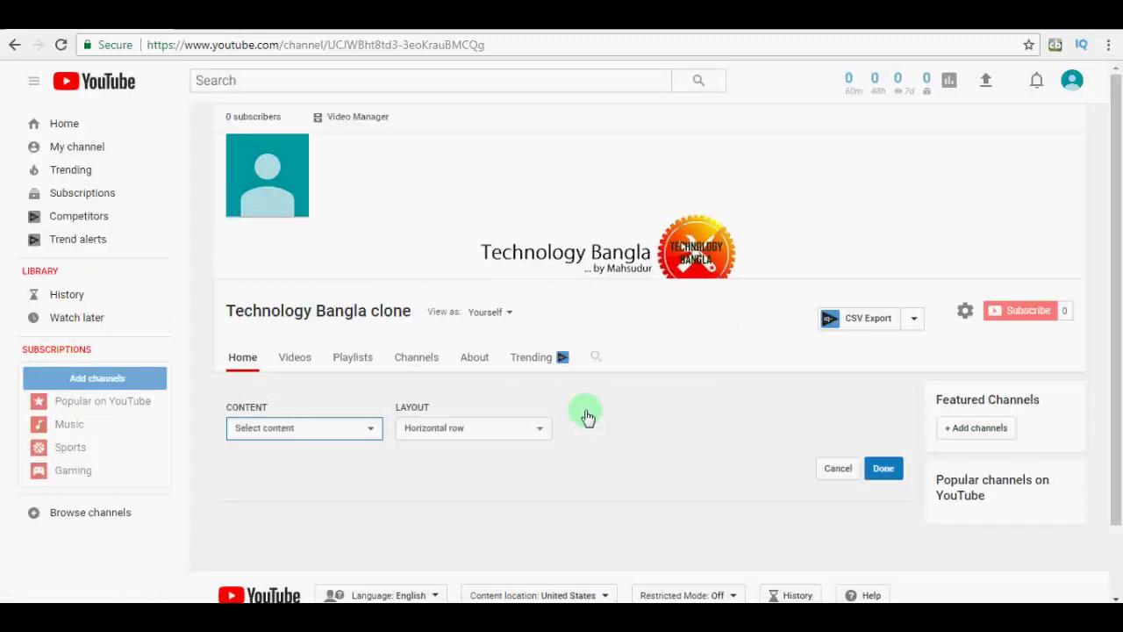
{"action": "left_click", "coordinate": [370, 435]}
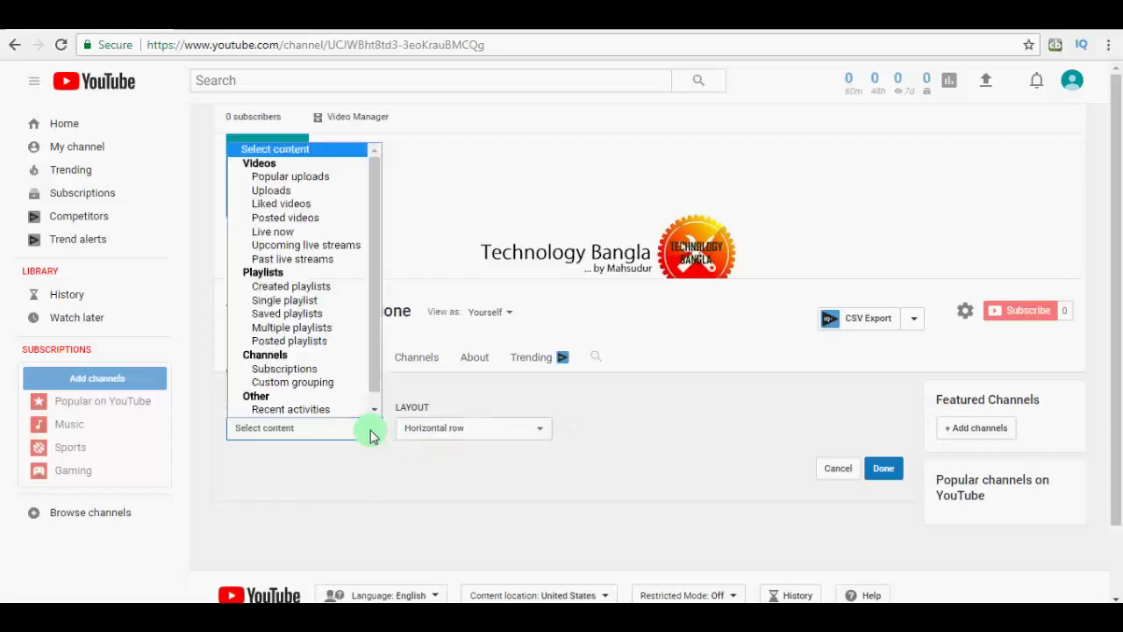
{"action": "left_click", "coordinate": [315, 201]}
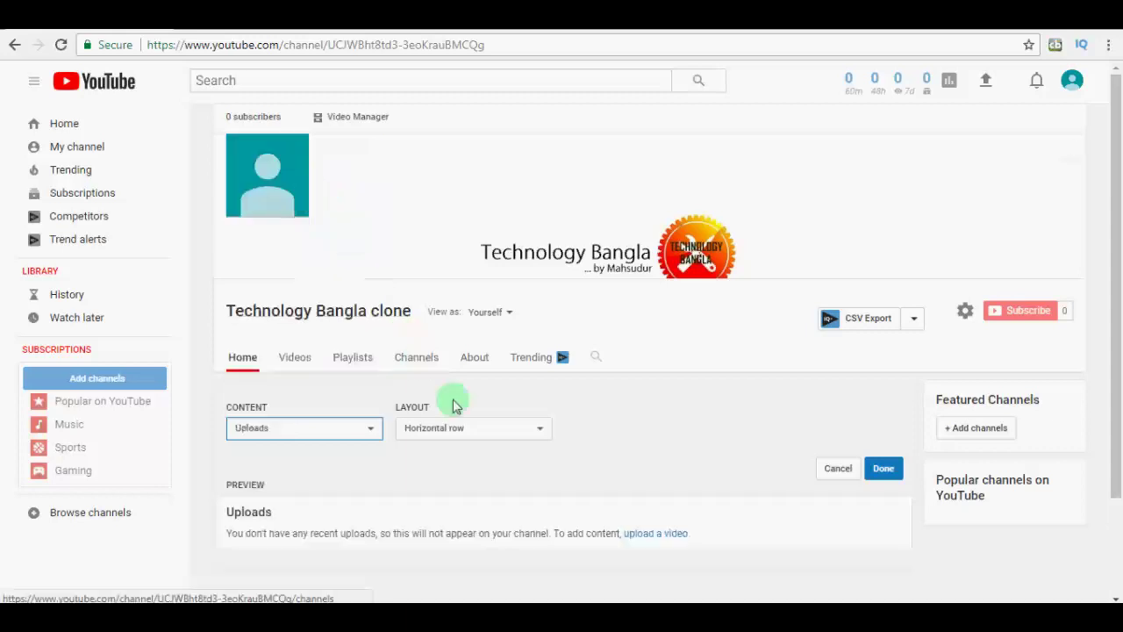
{"action": "left_click", "coordinate": [507, 436]}
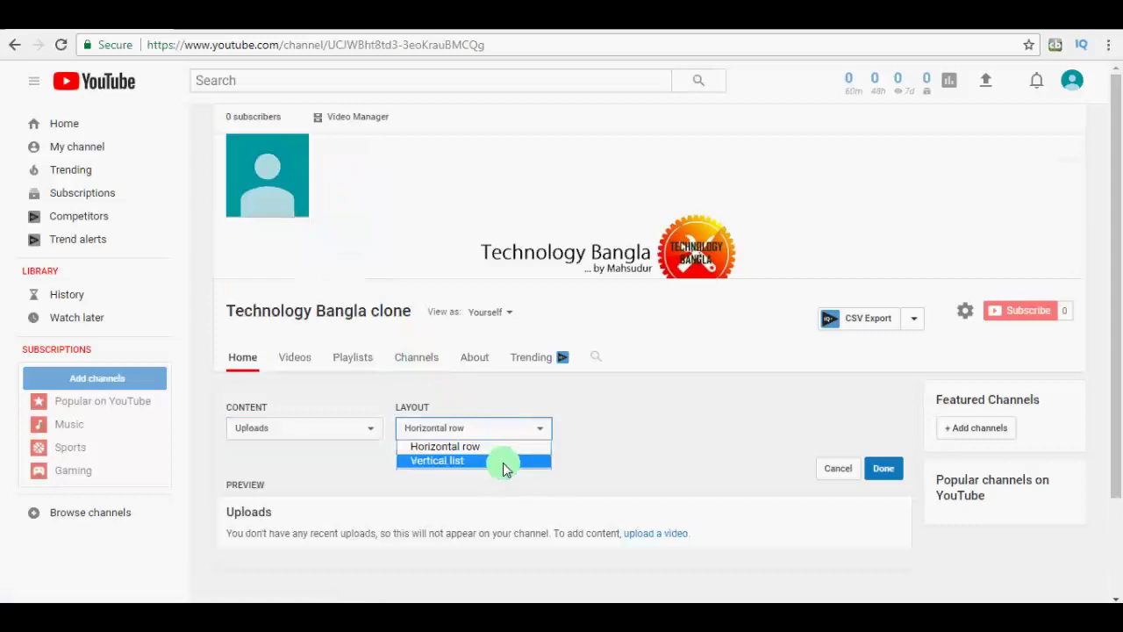
{"action": "left_click", "coordinate": [536, 445]}
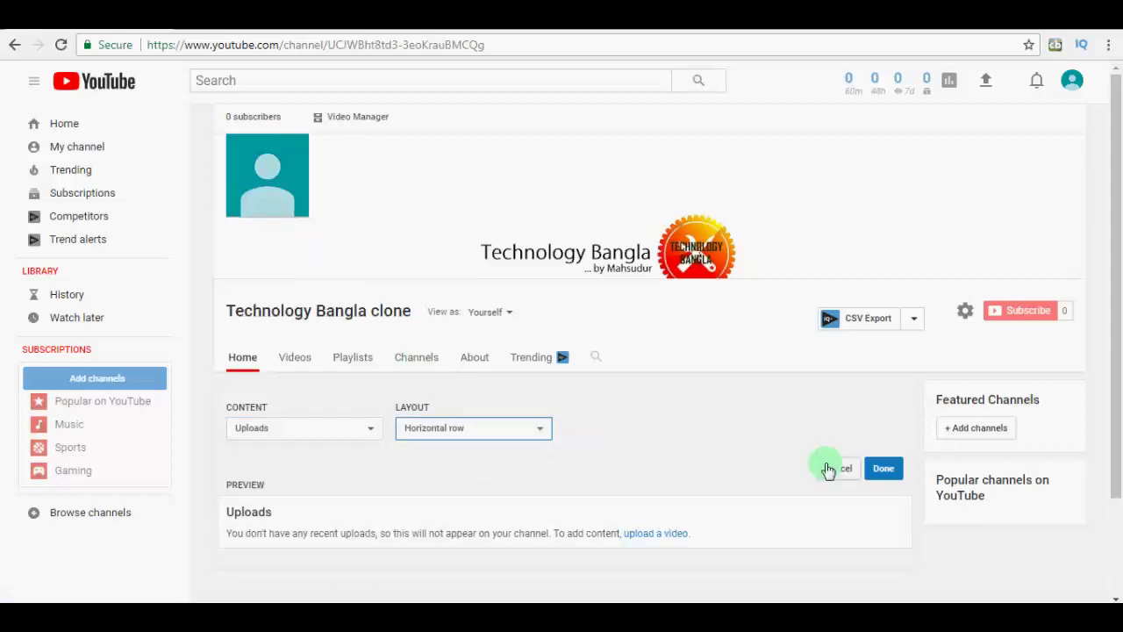
{"action": "left_click", "coordinate": [883, 469]}
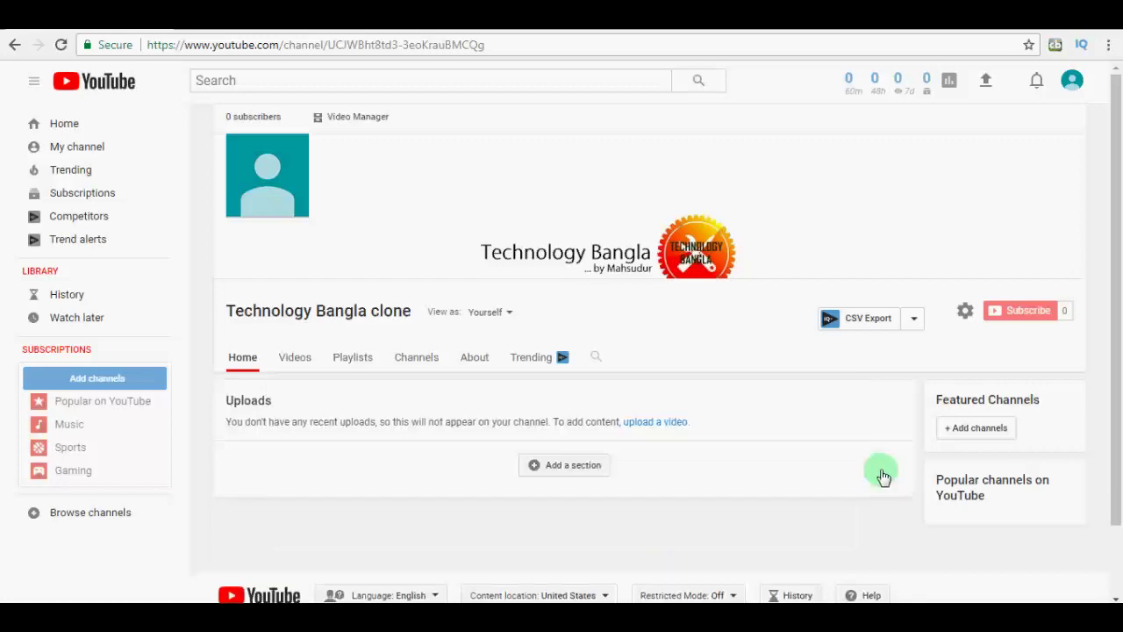
Add a second home page section showing Popular uploads in a horizontal row.
{"action": "left_click", "coordinate": [553, 471]}
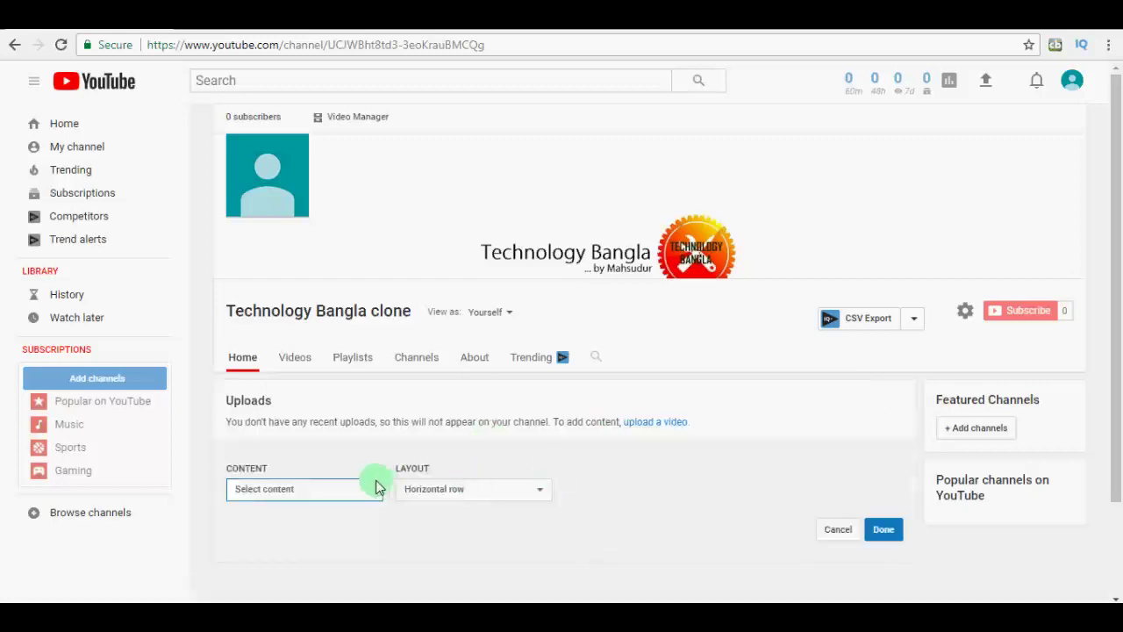
{"action": "left_click", "coordinate": [377, 488]}
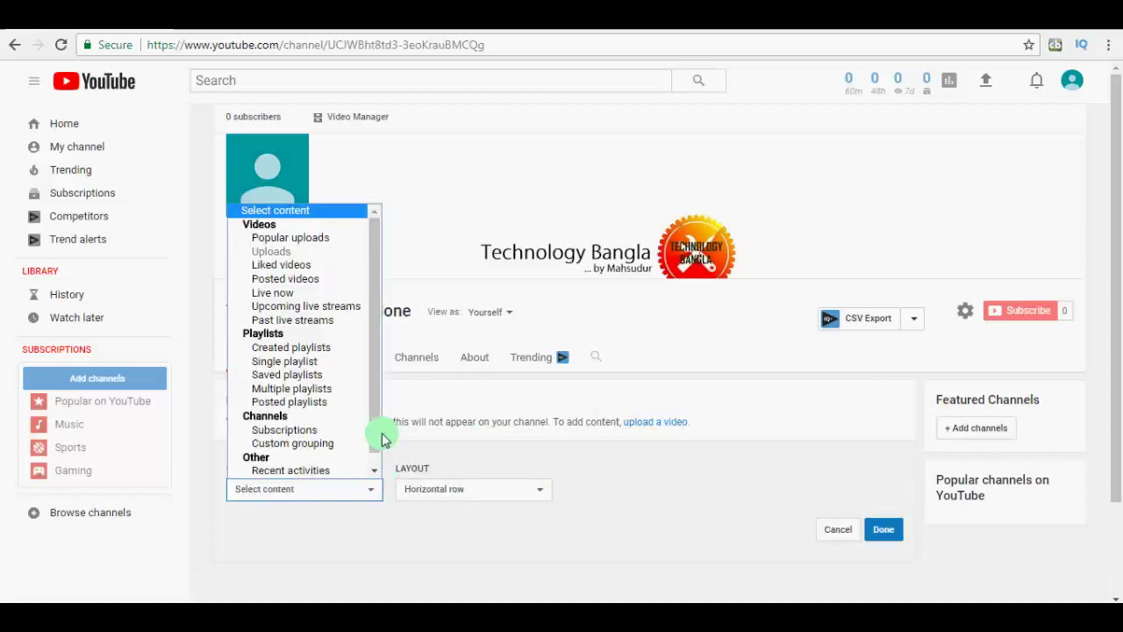
{"action": "left_click", "coordinate": [335, 238]}
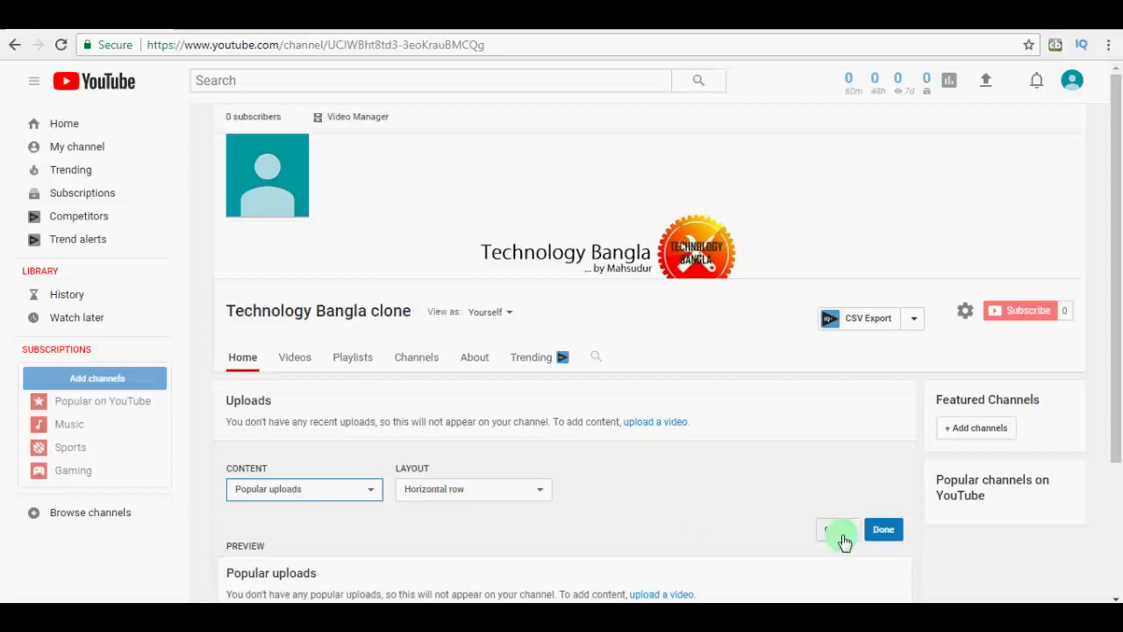
{"action": "left_click", "coordinate": [884, 537]}
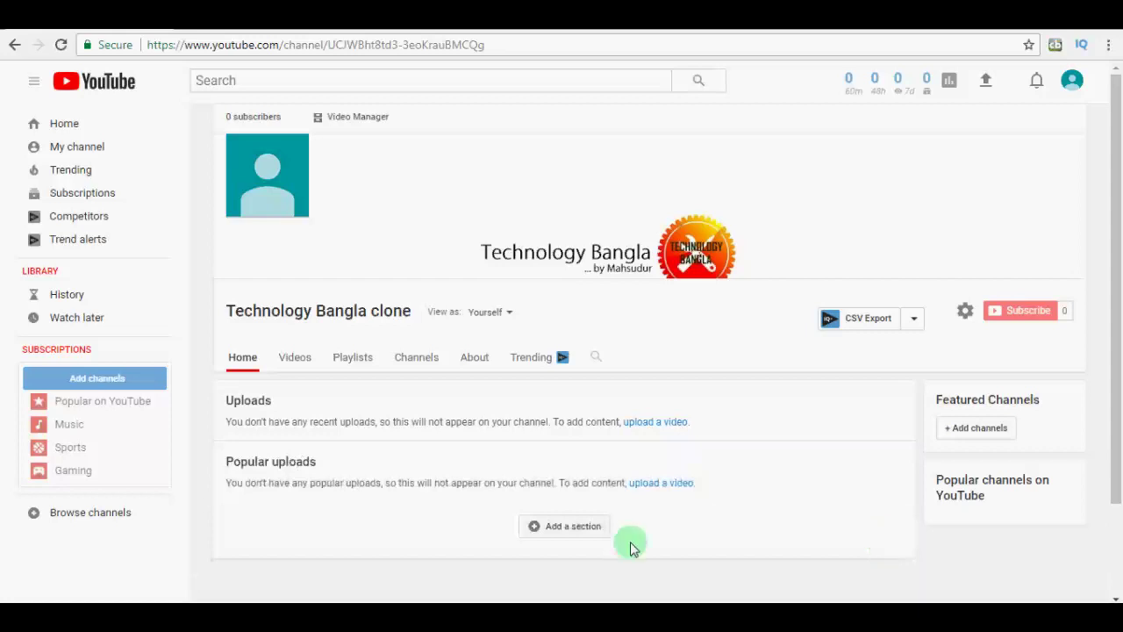
Add a third home page section showing Created playlists in a horizontal row.
{"action": "left_click", "coordinate": [598, 535]}
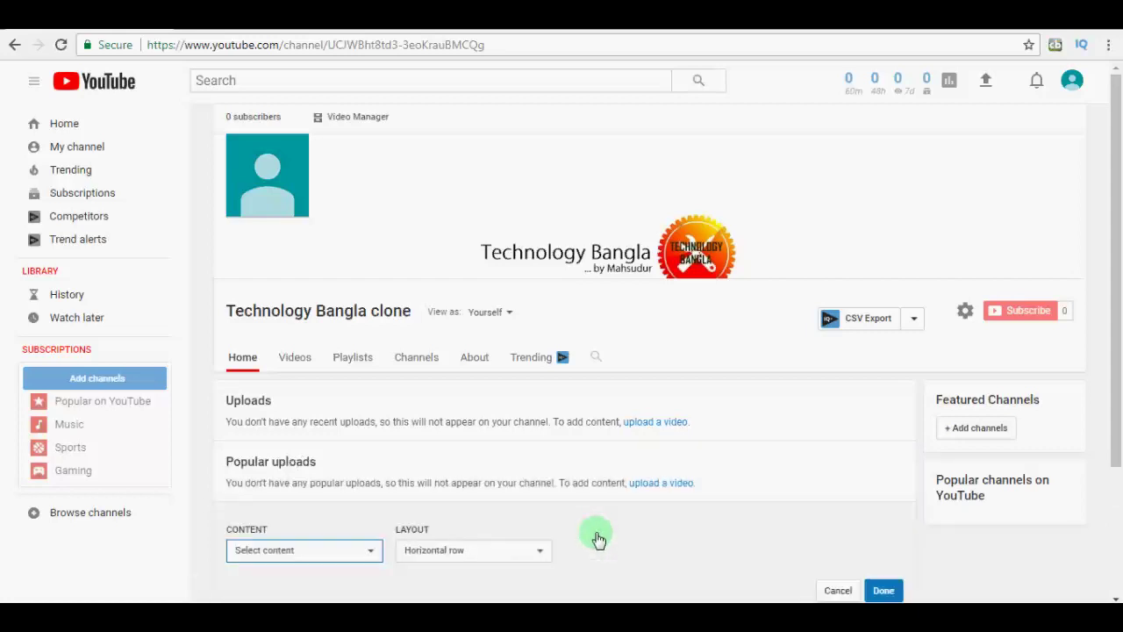
{"action": "left_click", "coordinate": [372, 550]}
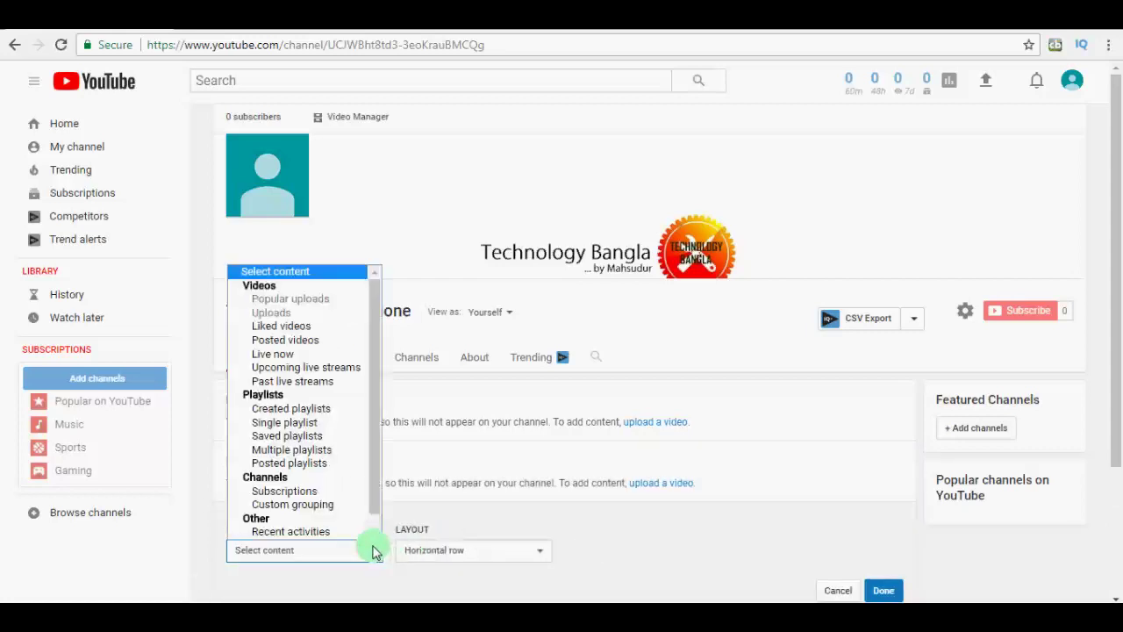
{"action": "scroll", "coordinate": [373, 527], "scroll_direction": "down", "scroll_amount": 1}
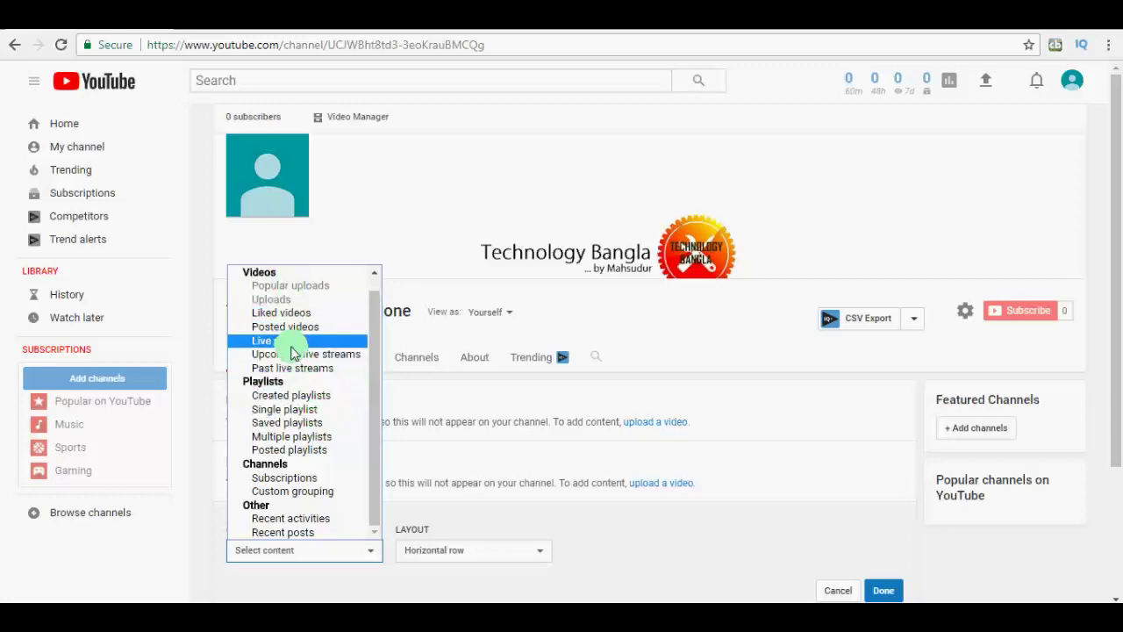
{"action": "left_click", "coordinate": [302, 396]}
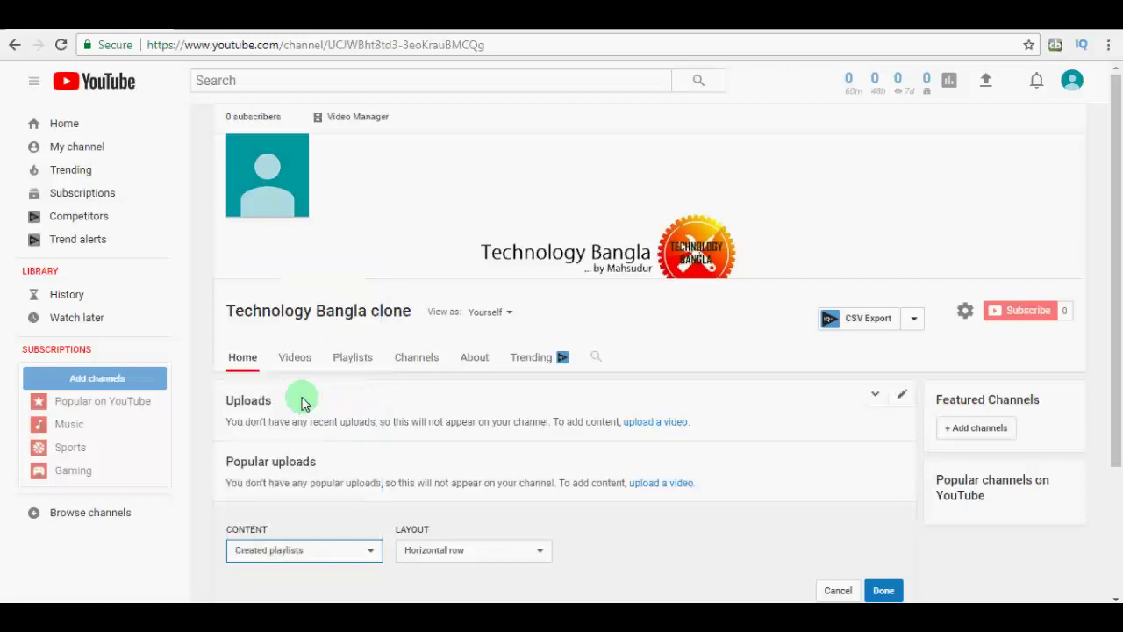
{"action": "left_click_drag", "start_coordinate": [1119, 390], "coordinate": [1118, 430]}
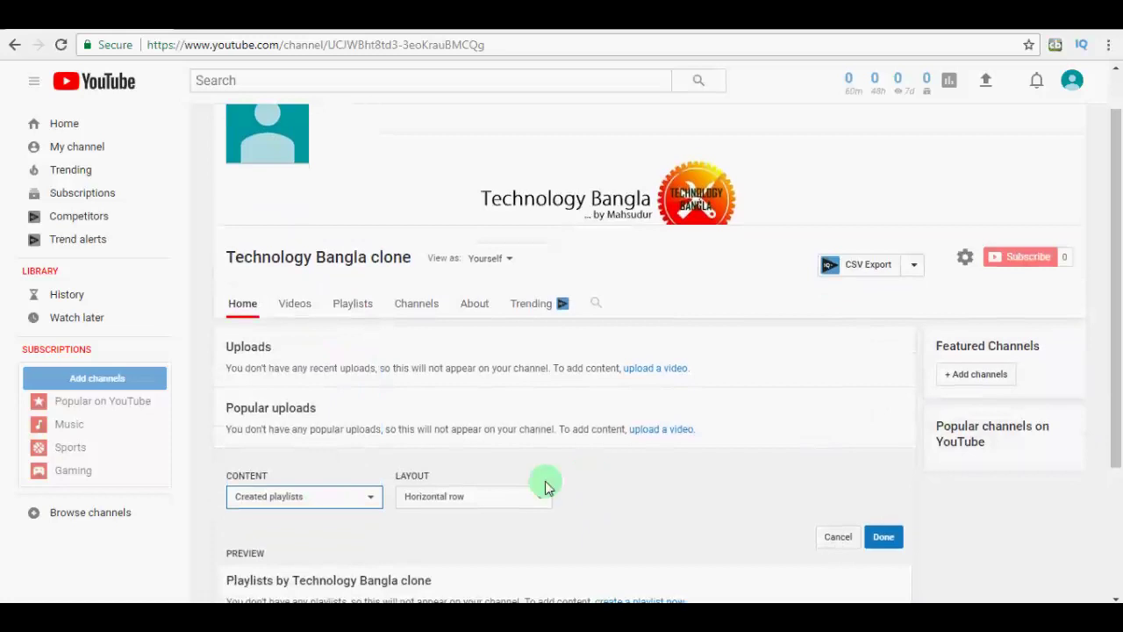
{"action": "left_click", "coordinate": [886, 539]}
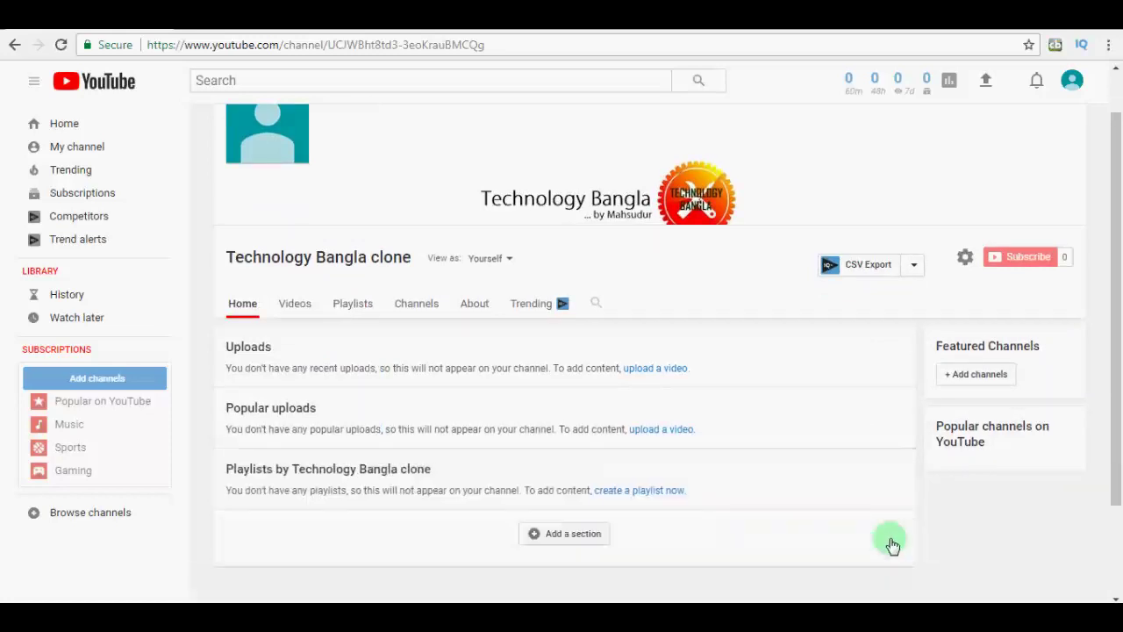
{"action": "left_click", "coordinate": [566, 539]}
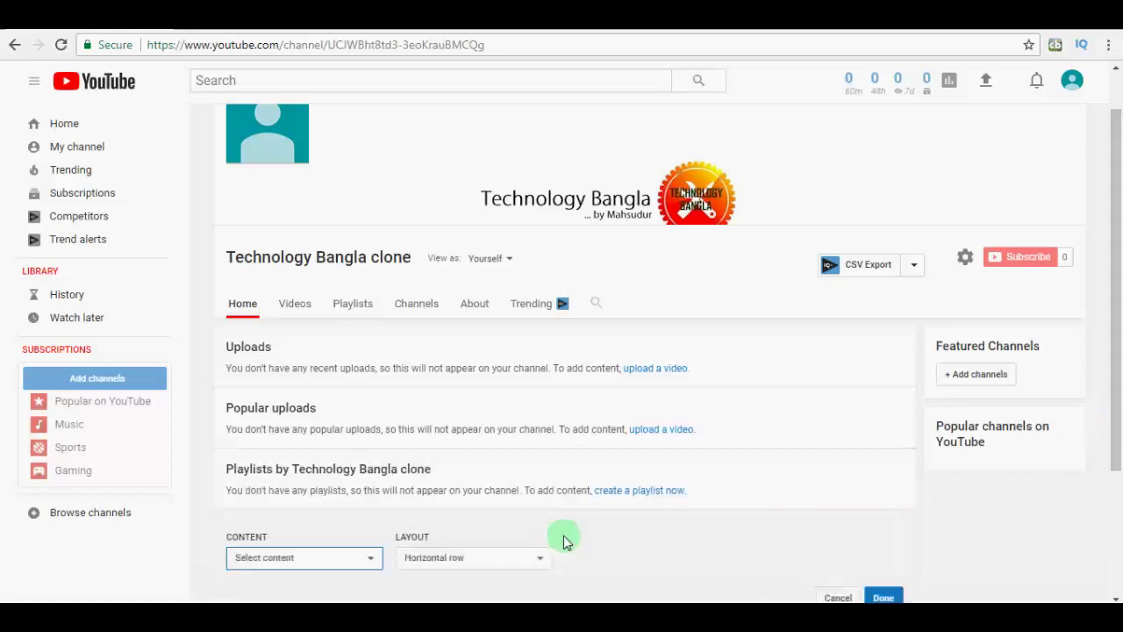
{"action": "left_click", "coordinate": [369, 567]}
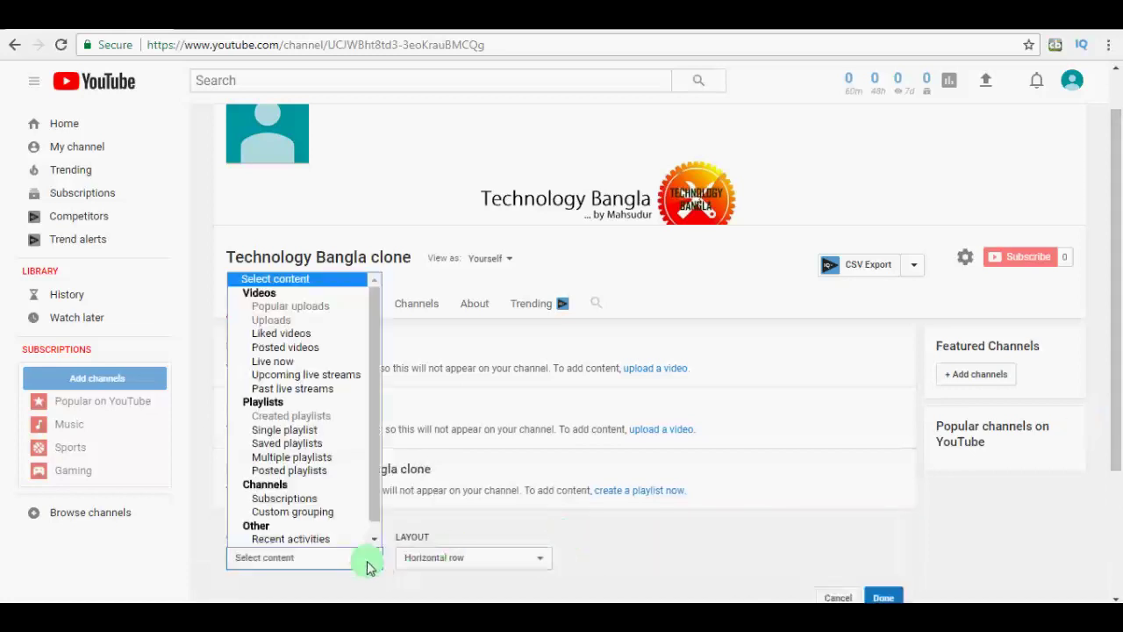
{"action": "left_click", "coordinate": [294, 458]}
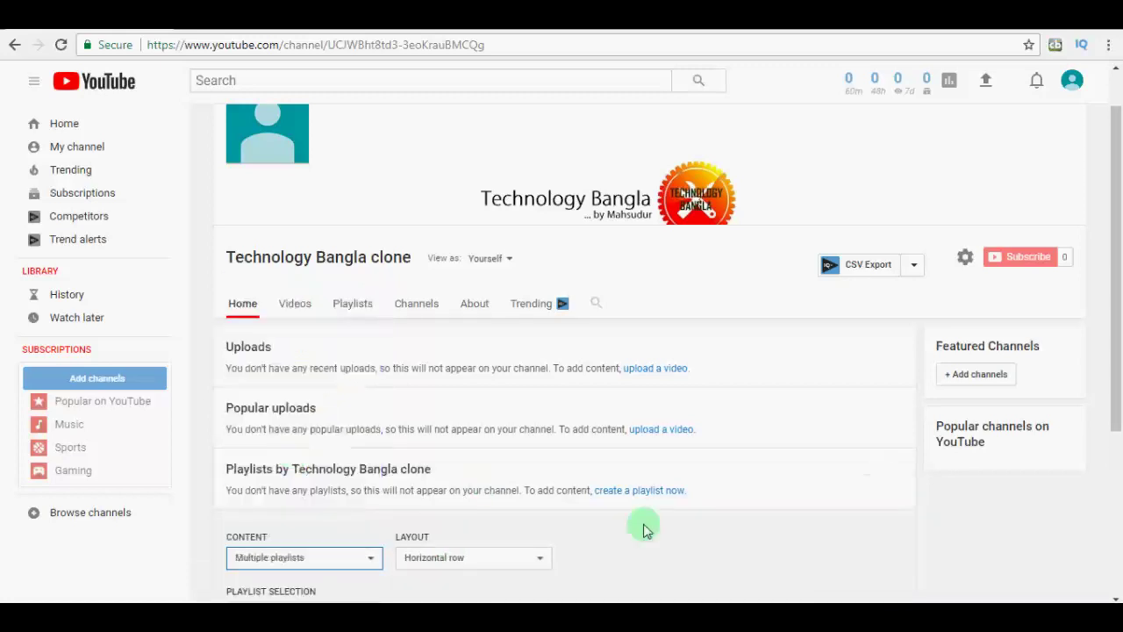
{"action": "left_click_drag", "start_coordinate": [1119, 400], "coordinate": [1115, 454]}
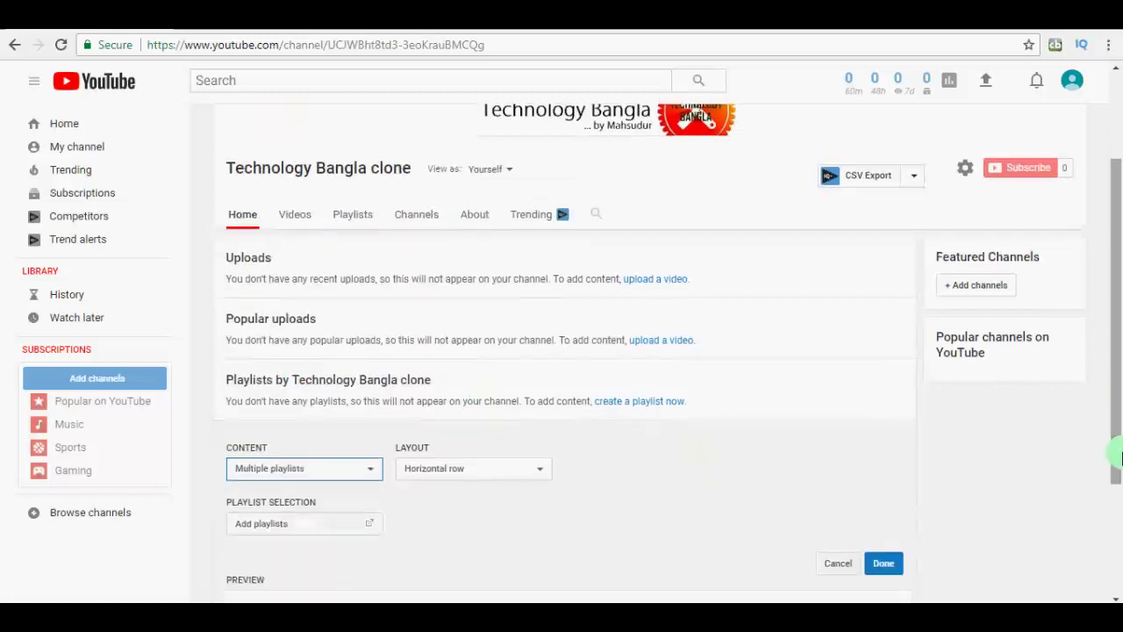
{"action": "left_click", "coordinate": [886, 567]}
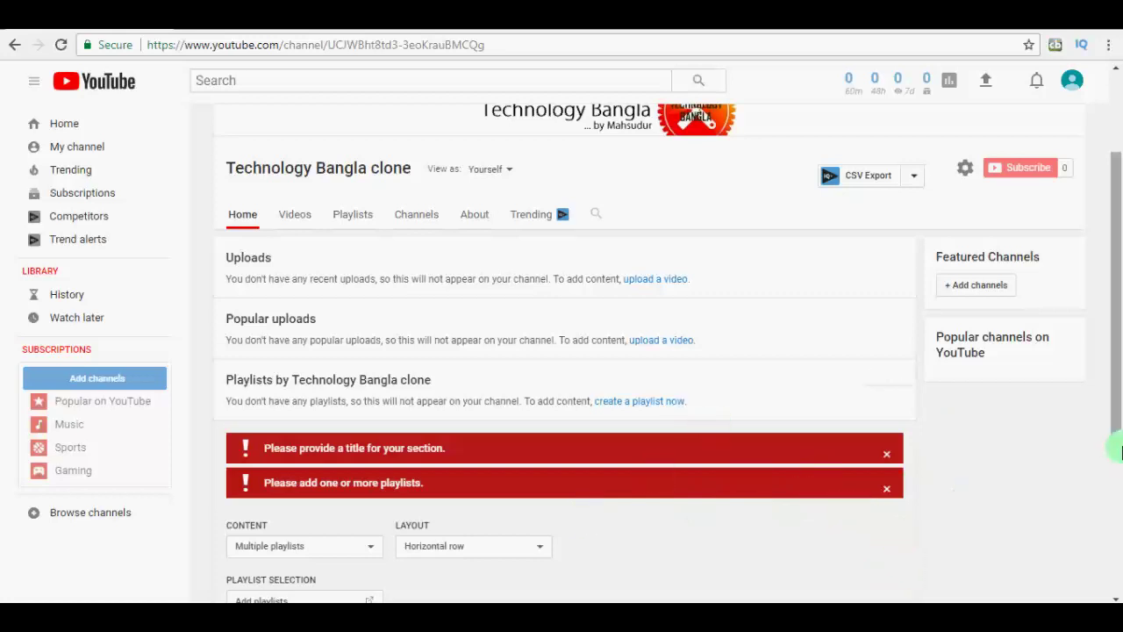
{"action": "scroll", "coordinate": [1113, 444], "scroll_direction": "down", "scroll_amount": 1}
{"action": "left_click", "coordinate": [886, 416]}
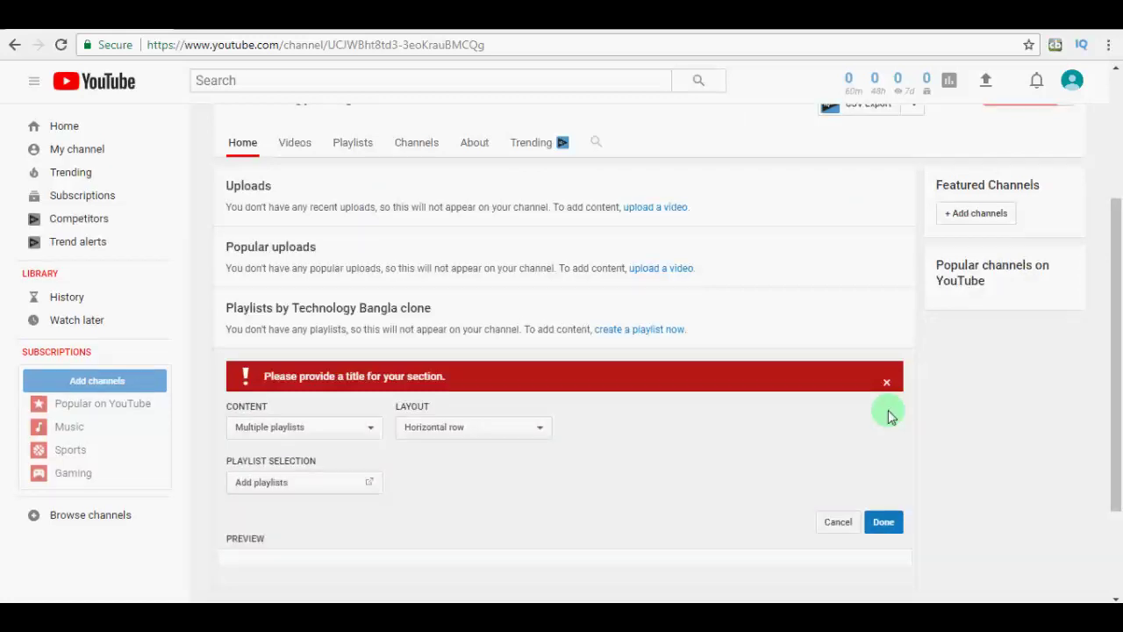
{"action": "left_click", "coordinate": [887, 383]}
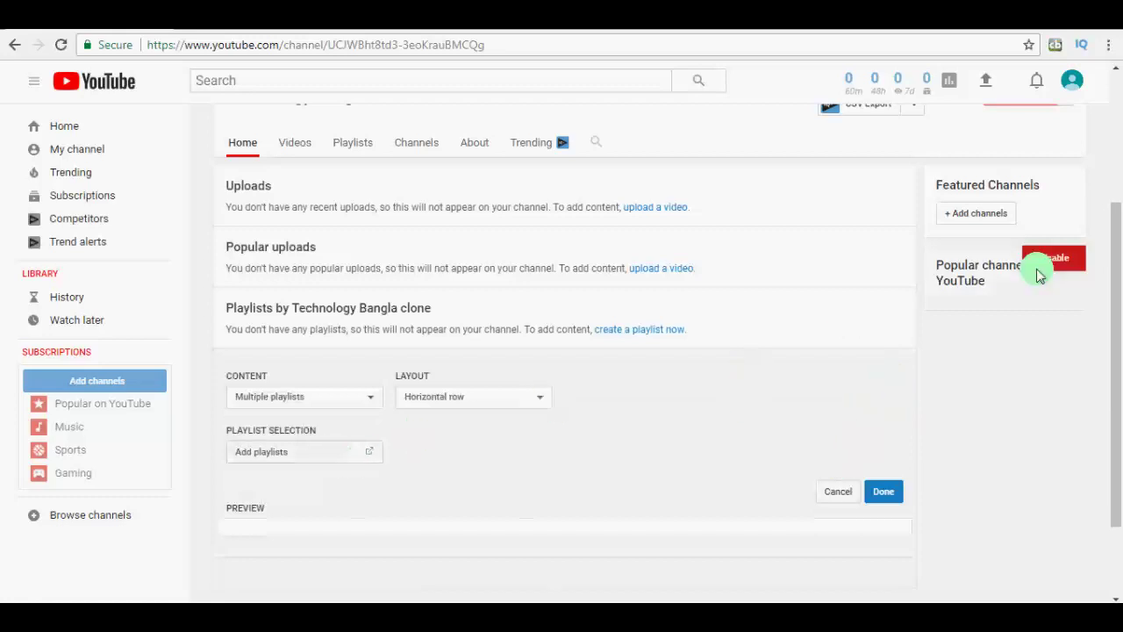
{"action": "left_click", "coordinate": [1119, 183]}
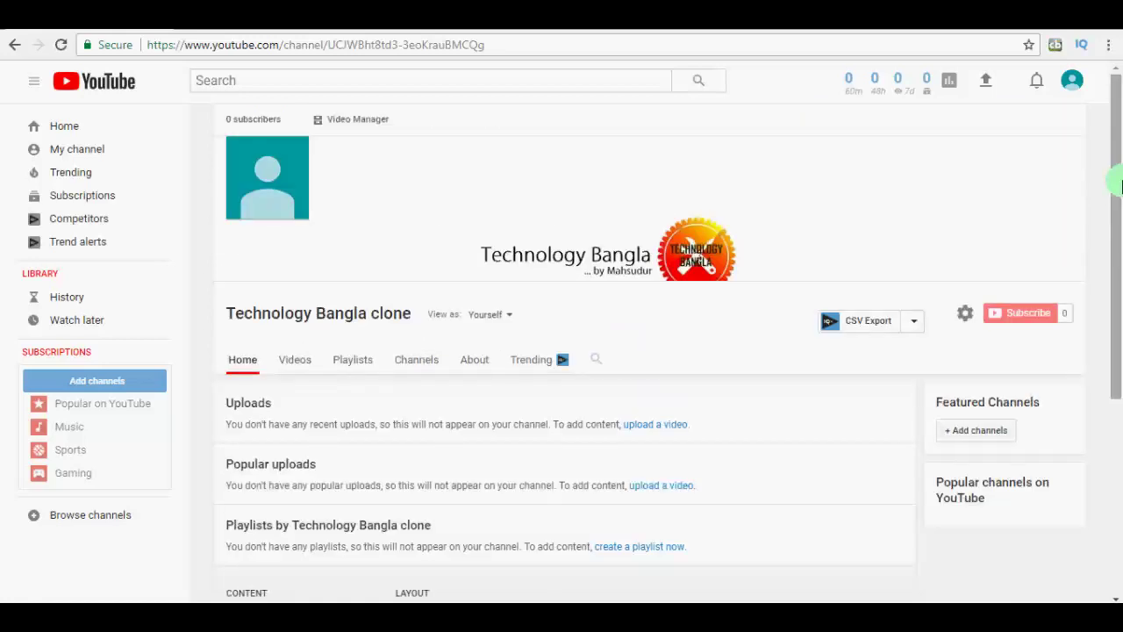
{"action": "left_click_drag", "start_coordinate": [1119, 182], "coordinate": [1116, 319]}
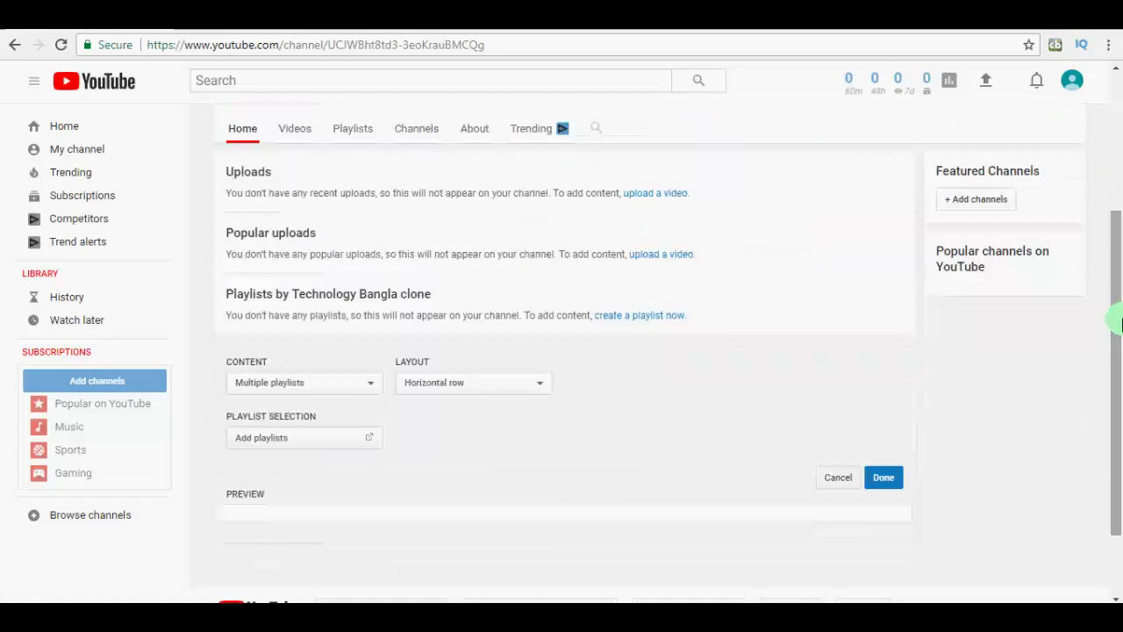
{"action": "left_click", "coordinate": [836, 484]}
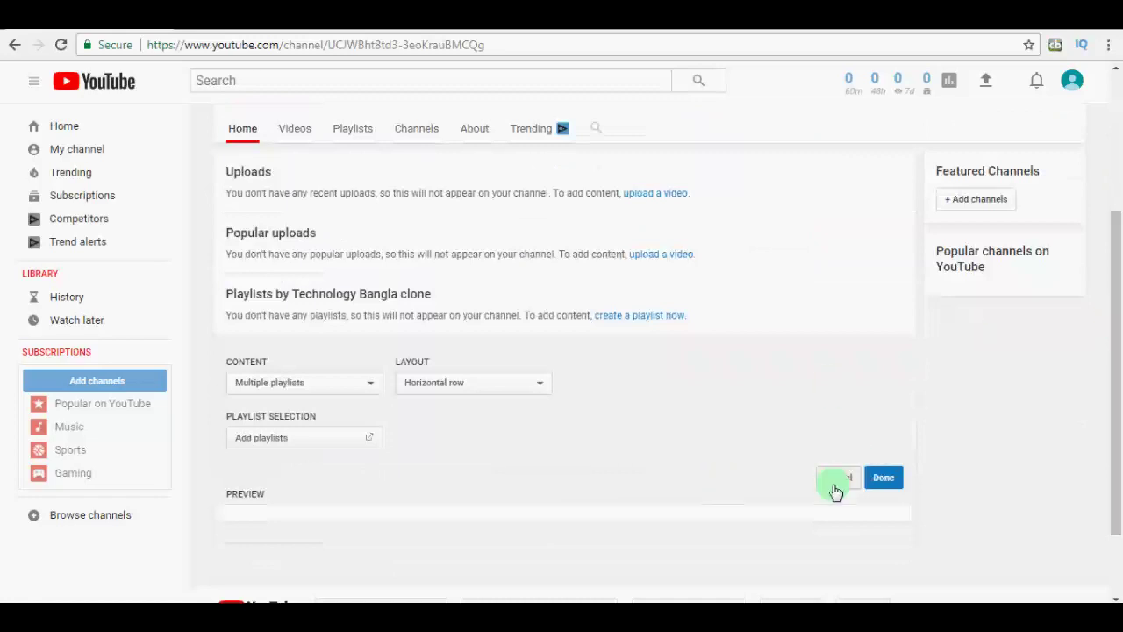
Open the channel's Status and features page through the Video Manager and look over the listed features.
{"action": "left_click_drag", "start_coordinate": [1119, 261], "coordinate": [1115, 88]}
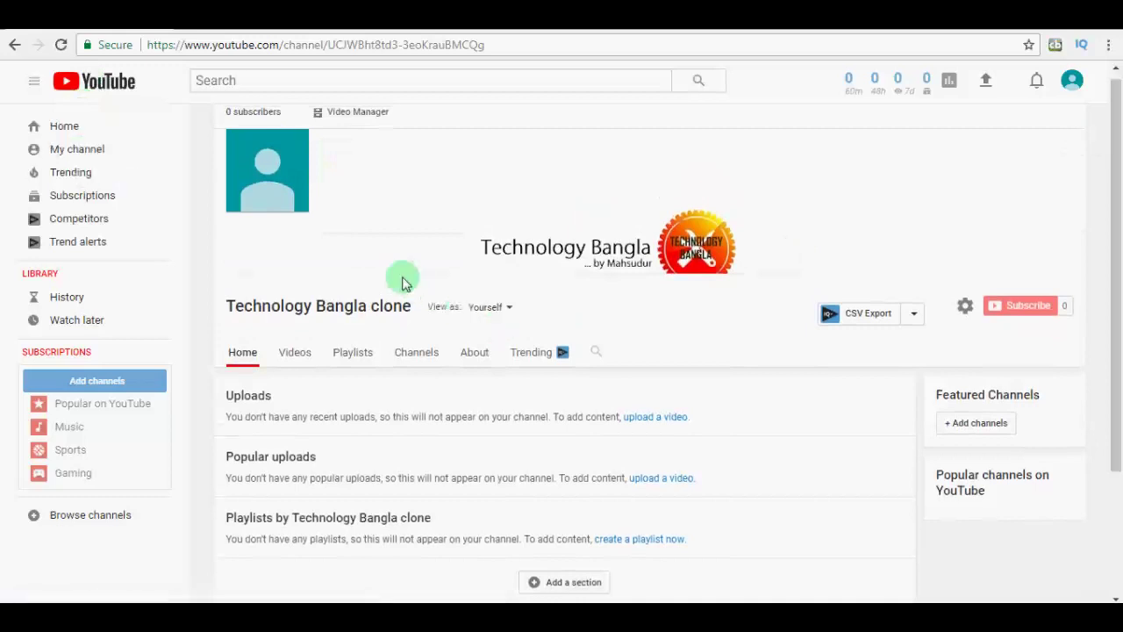
{"action": "left_click", "coordinate": [355, 117]}
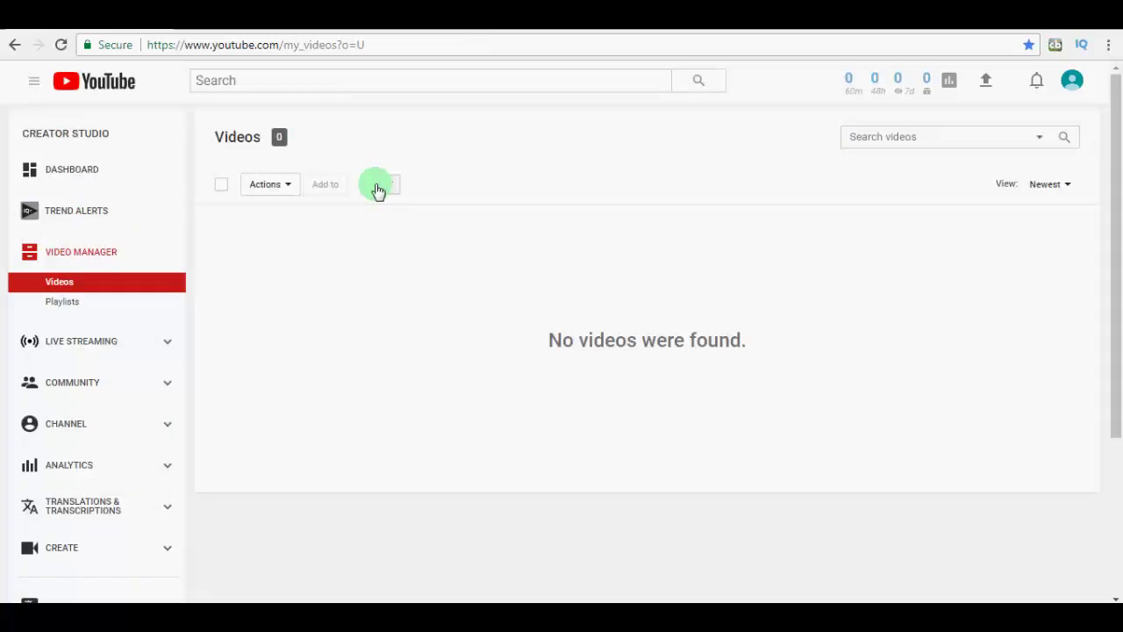
{"action": "left_click", "coordinate": [65, 436]}
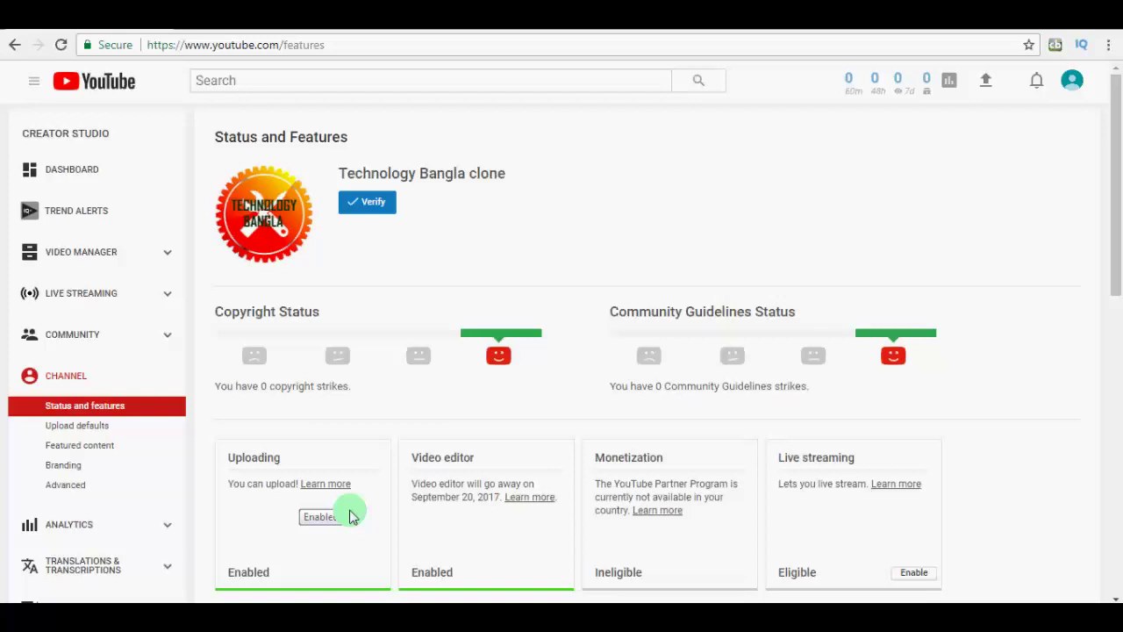
{"action": "left_click_drag", "start_coordinate": [1118, 294], "coordinate": [1118, 380]}
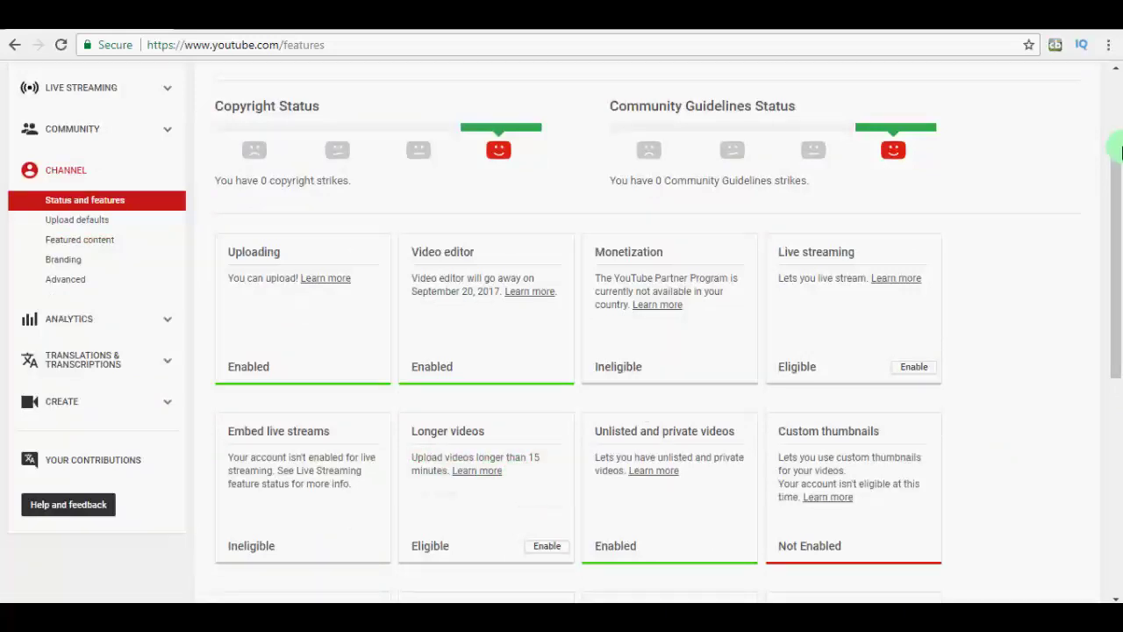
{"action": "scroll", "coordinate": [1119, 145], "scroll_direction": "up", "scroll_amount": 3}
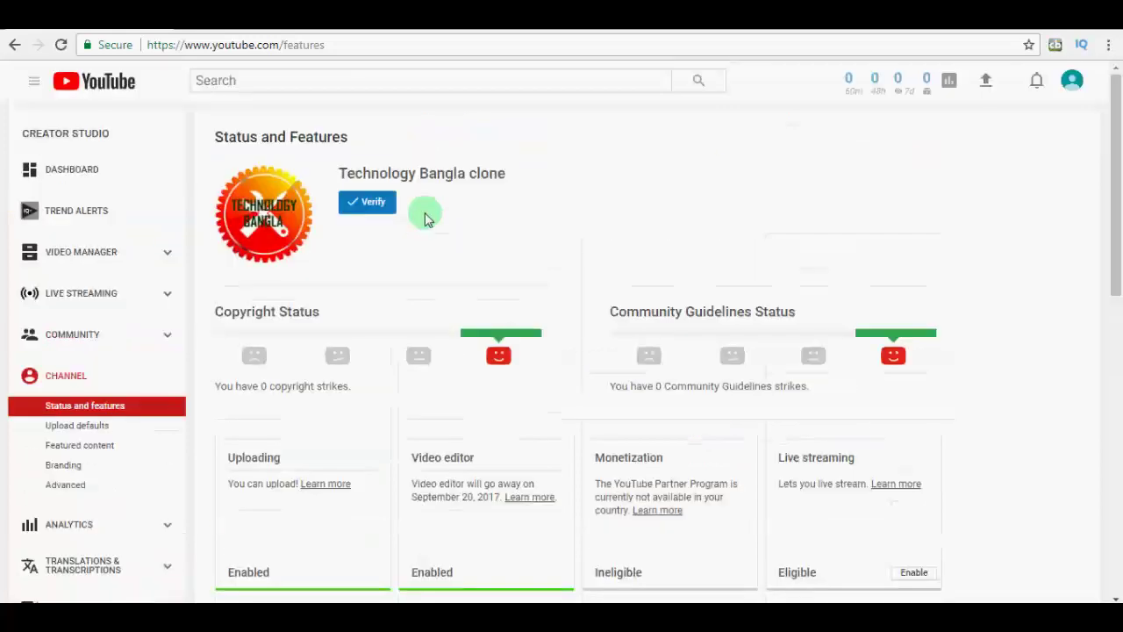
Request account verification for Bangladesh with the code delivered by text message, and submit the account's phone number.
{"action": "left_click", "coordinate": [368, 207]}
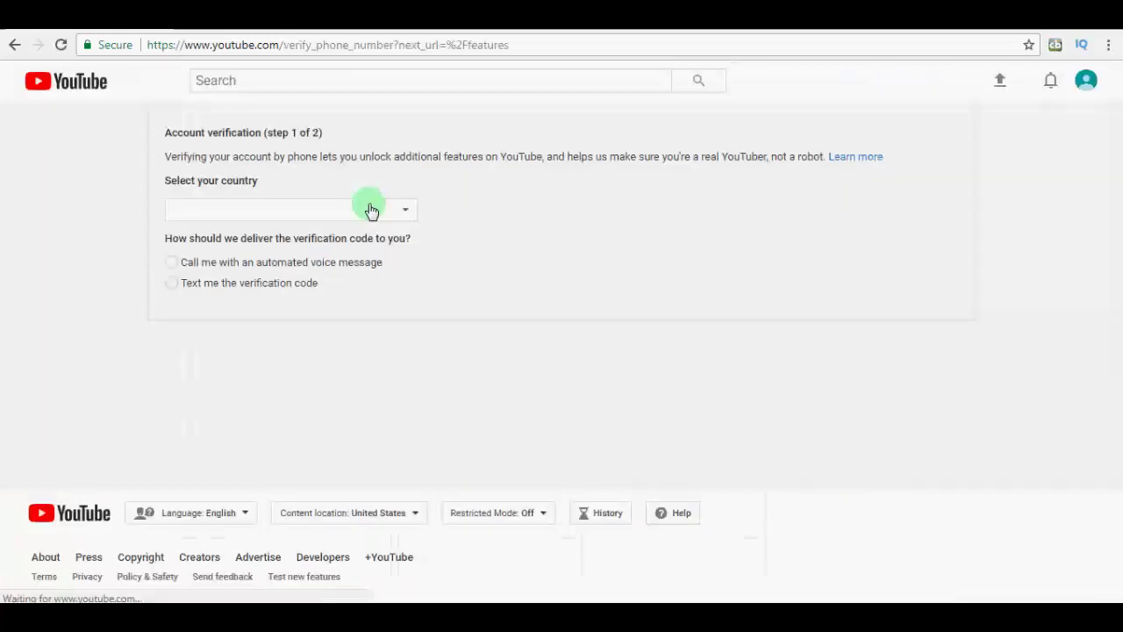
{"action": "left_click", "coordinate": [372, 211]}
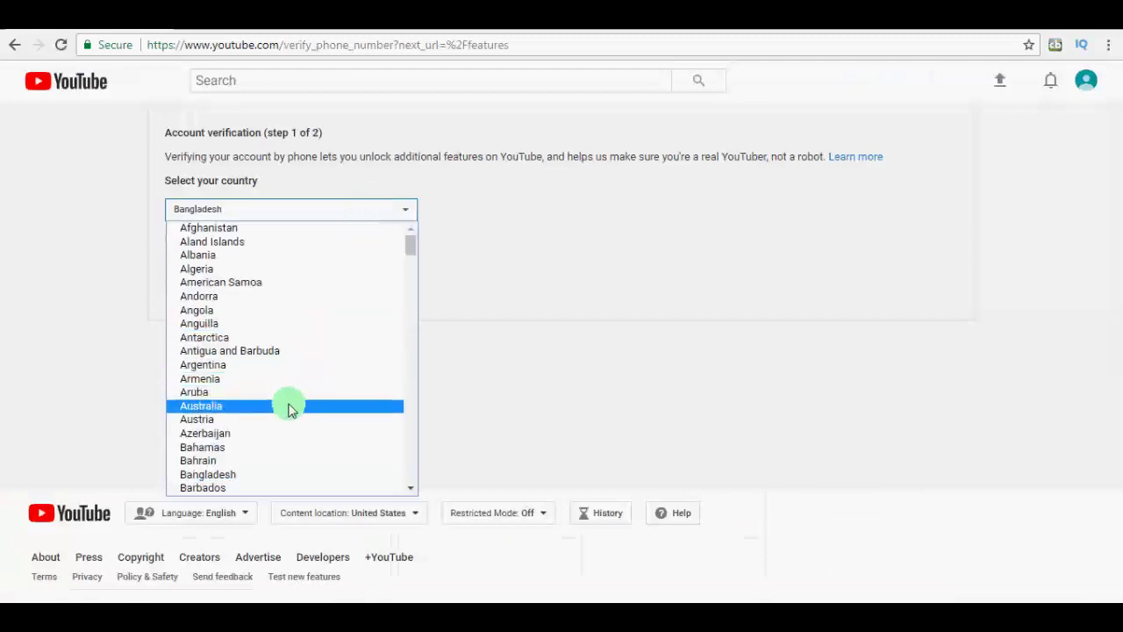
{"action": "left_click", "coordinate": [266, 475]}
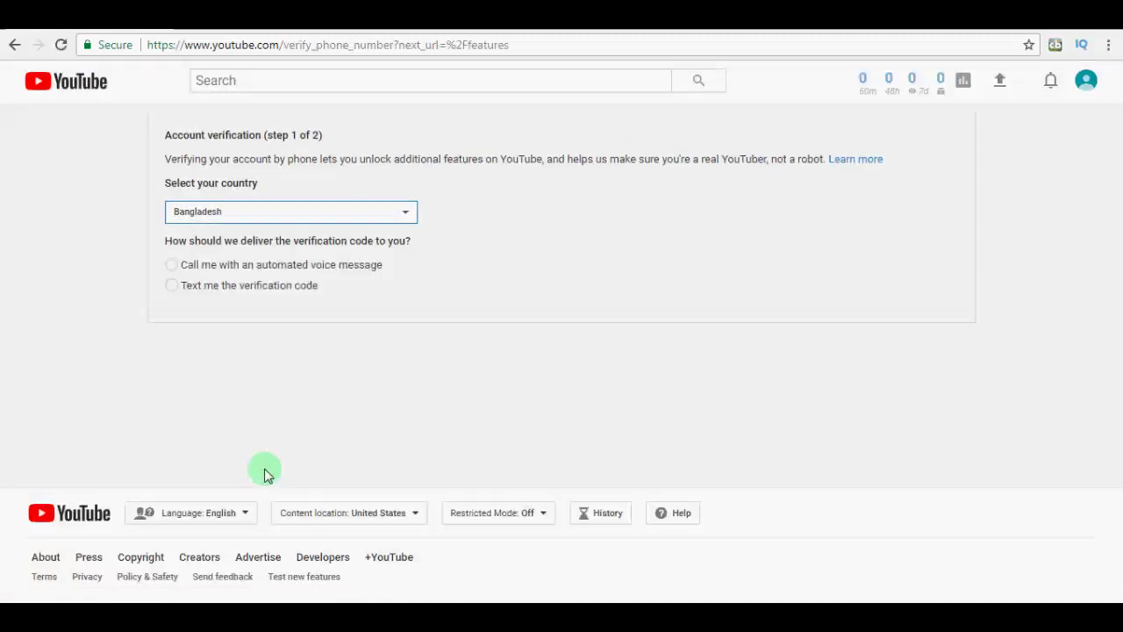
{"action": "left_click", "coordinate": [252, 294]}
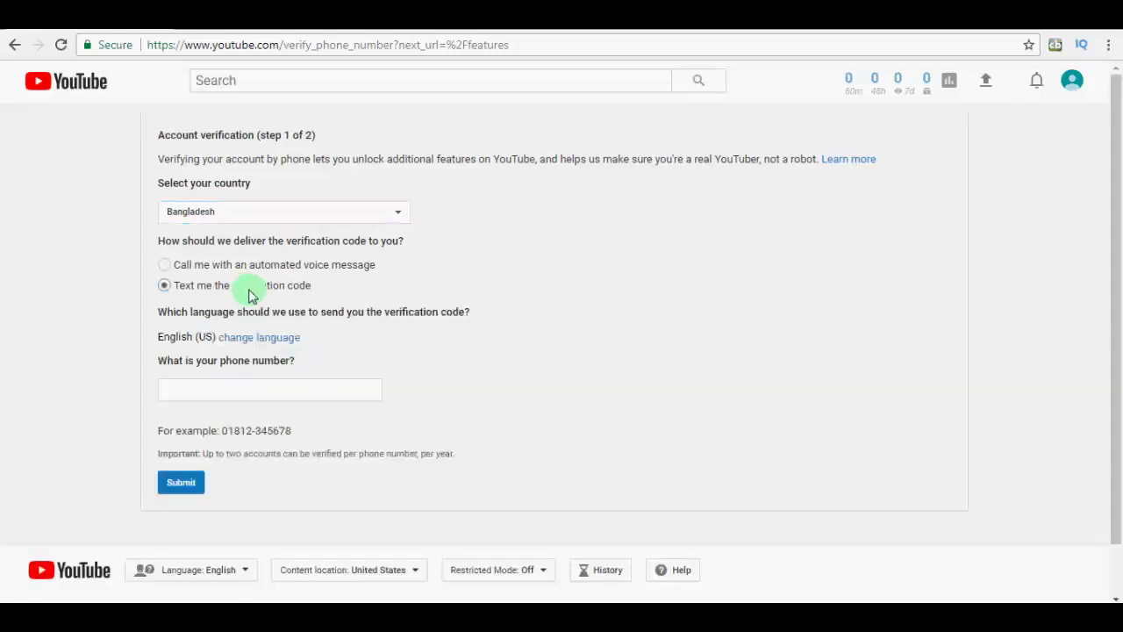
{"action": "left_click", "coordinate": [214, 392]}
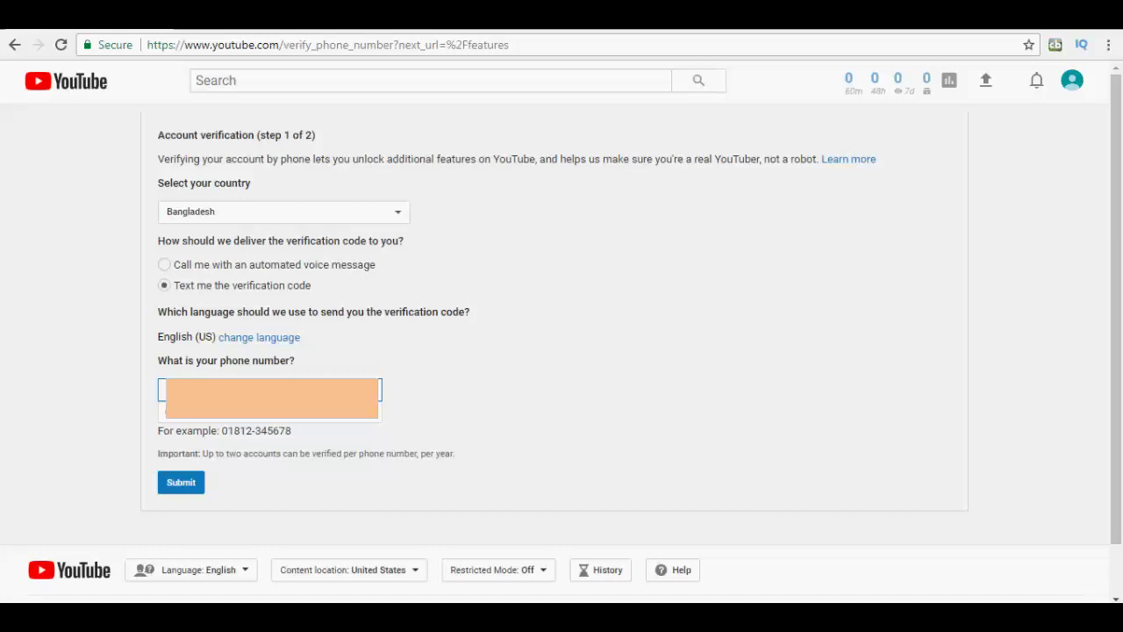
{"action": "key", "text": "Down"}
{"action": "left_click", "coordinate": [220, 421]}
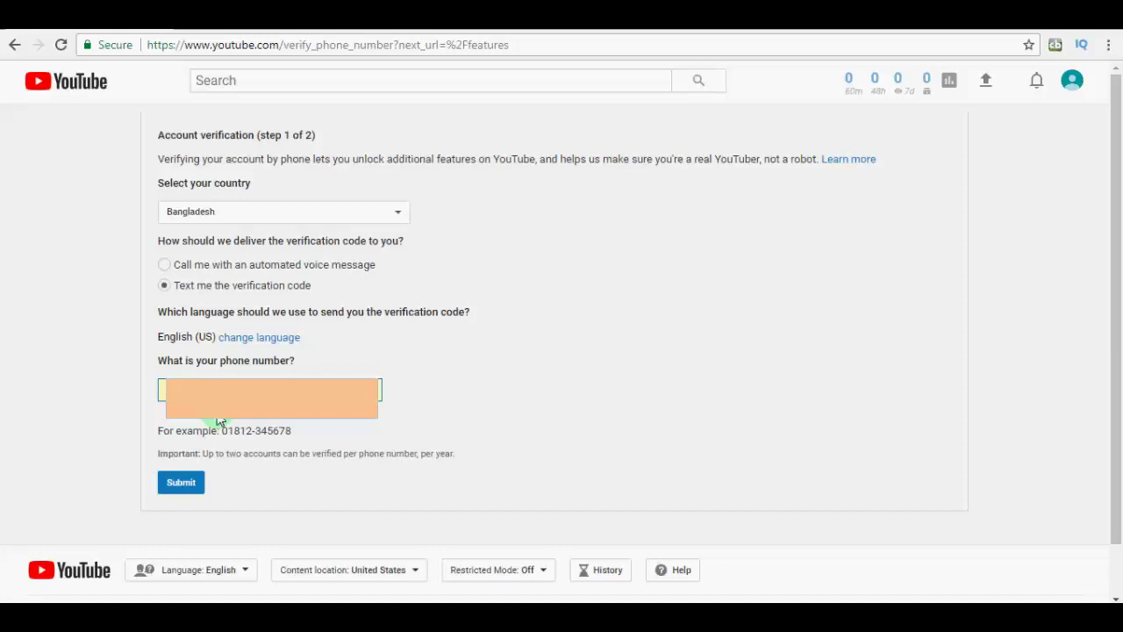
{"action": "left_click", "coordinate": [195, 501]}
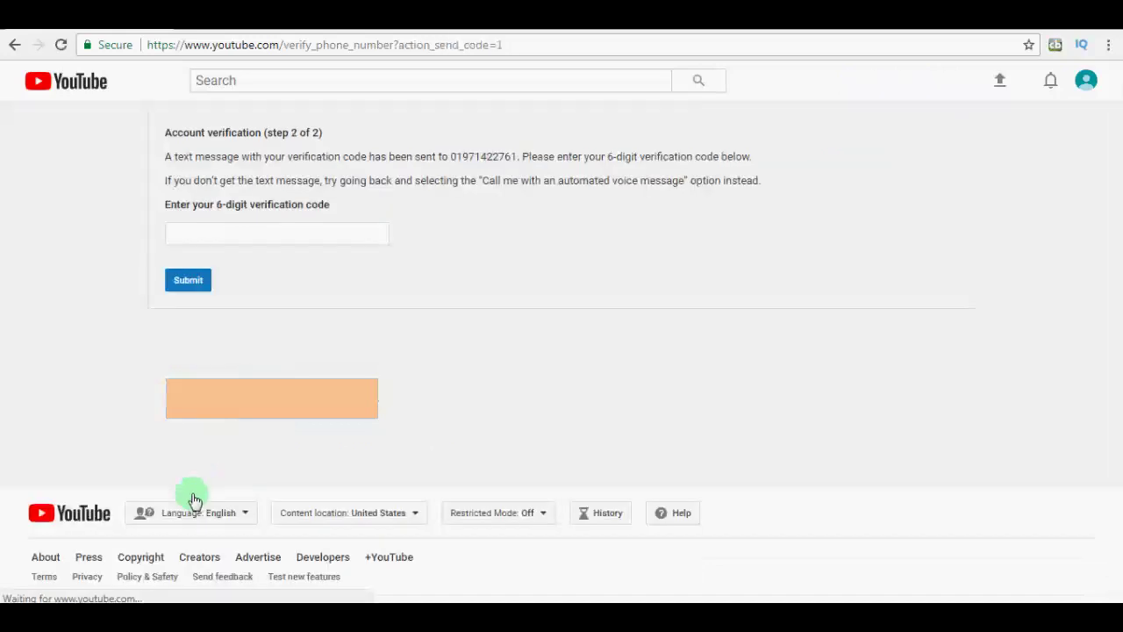
Enter the 6-digit verification code received by text message and submit it to verify the account.
{"action": "left_click", "coordinate": [224, 236]}
{"action": "left_click", "coordinate": [219, 236]}
{"action": "left_click", "coordinate": [220, 235]}
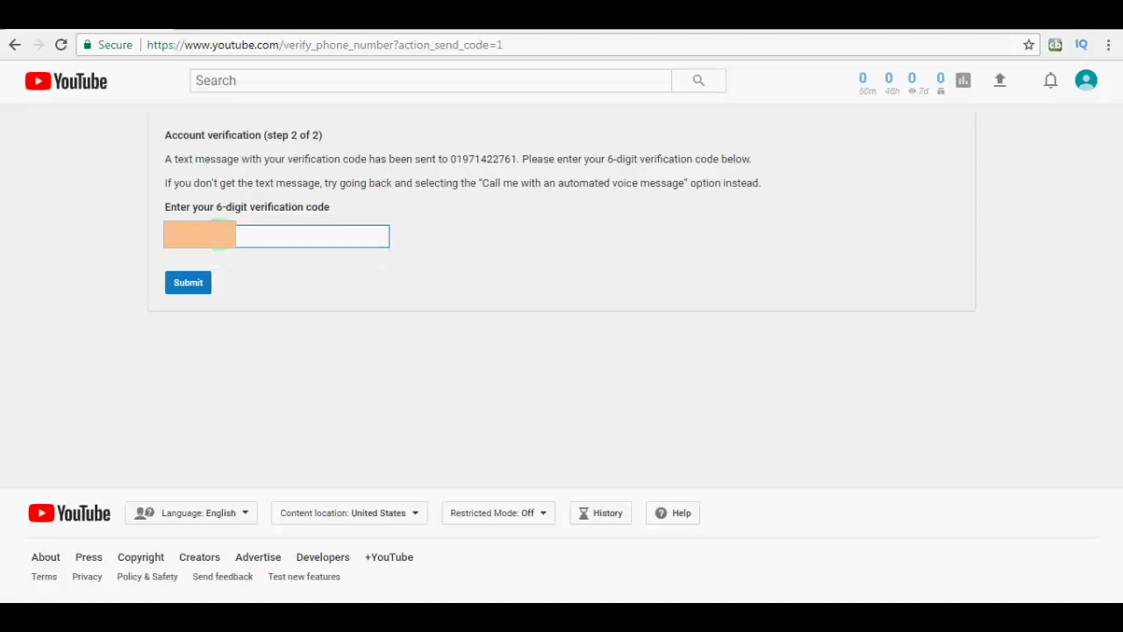
{"action": "left_click", "coordinate": [187, 288]}
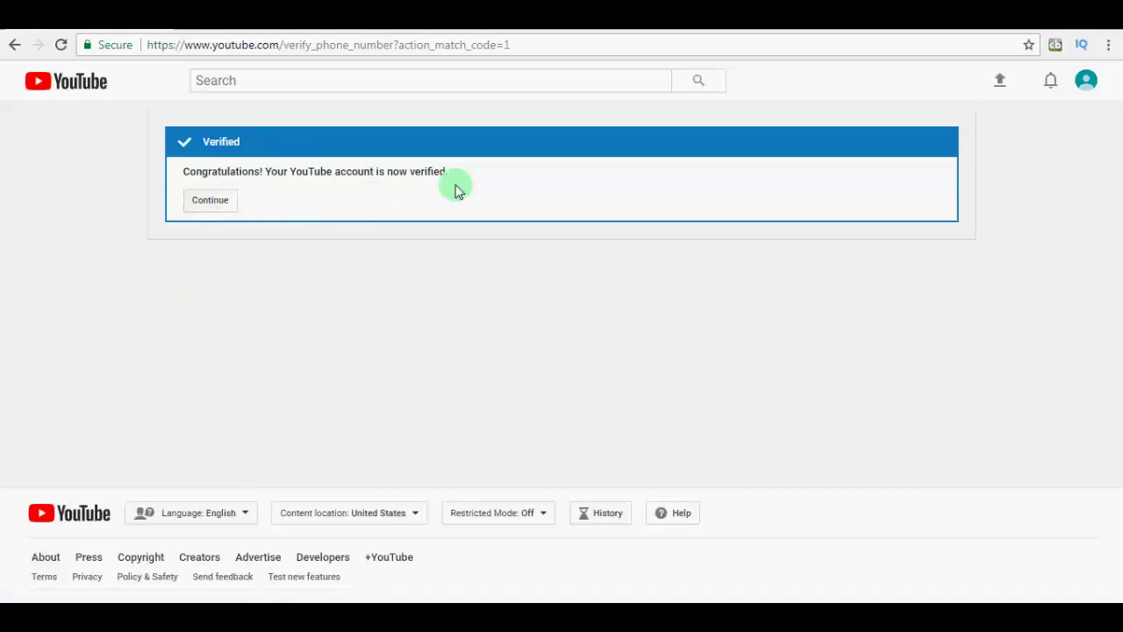
Continue to the Status and Features page and look over the channel's verification state and feature availability.
{"action": "left_click", "coordinate": [221, 203]}
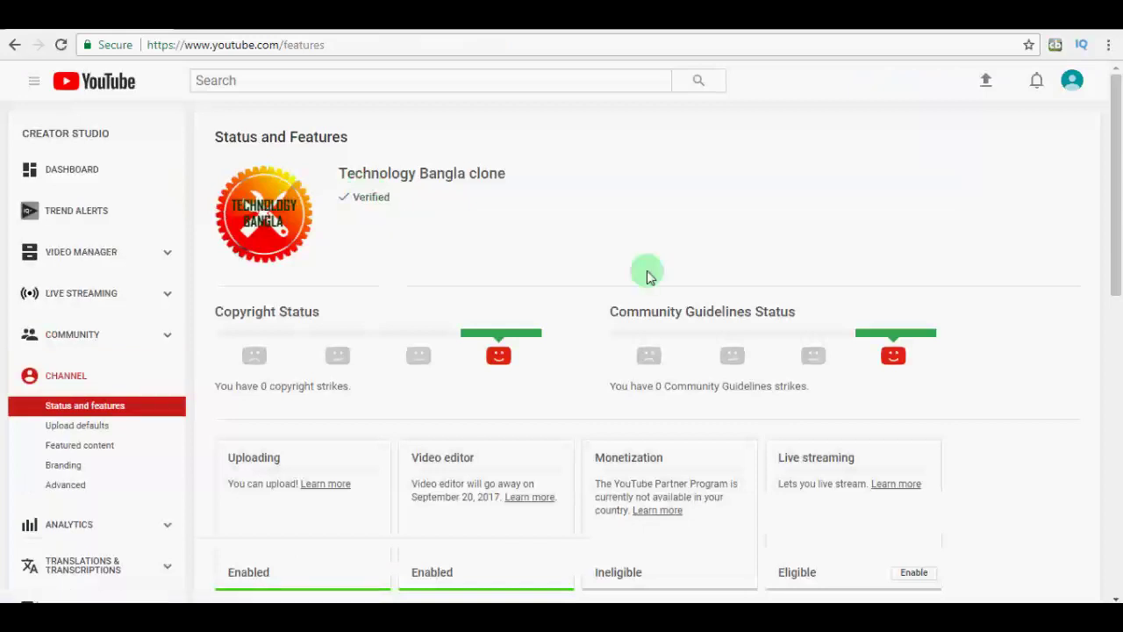
{"action": "left_click_drag", "start_coordinate": [1113, 271], "coordinate": [1119, 351]}
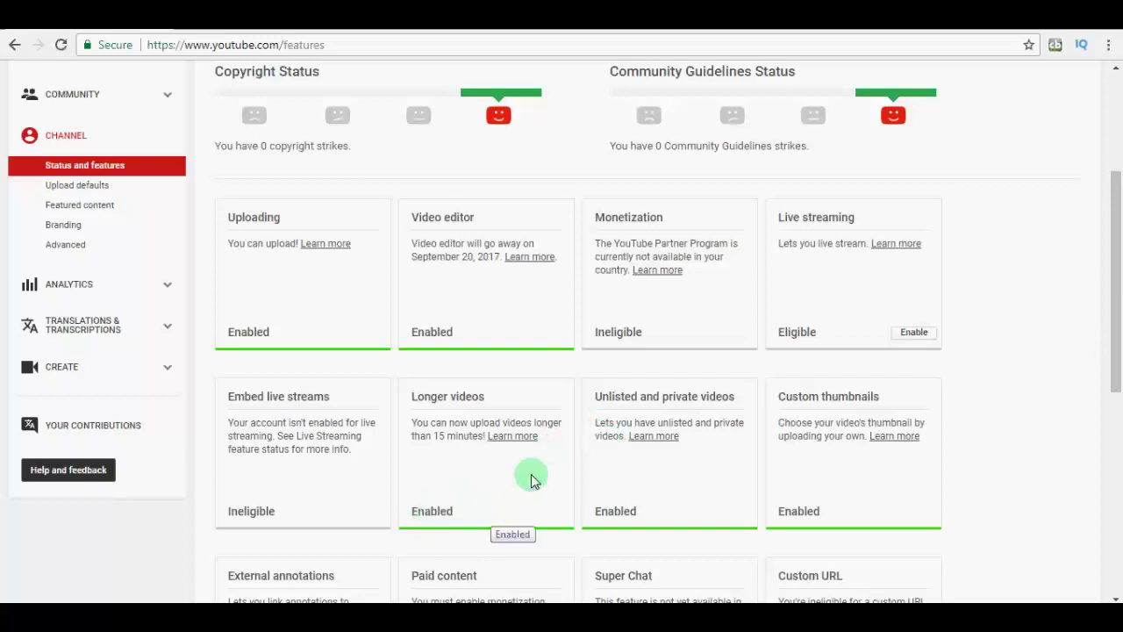
{"action": "left_click_drag", "start_coordinate": [1120, 181], "coordinate": [1118, 99]}
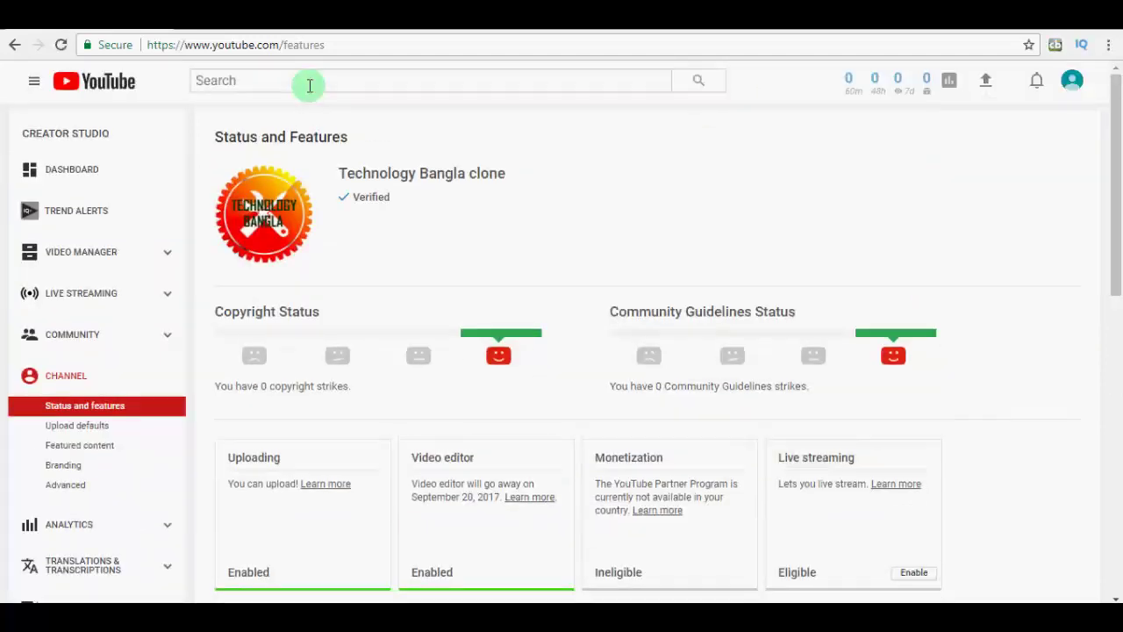
View the channel page from the Creator Studio dashboard and show its Videos section.
{"action": "left_click", "coordinate": [59, 173]}
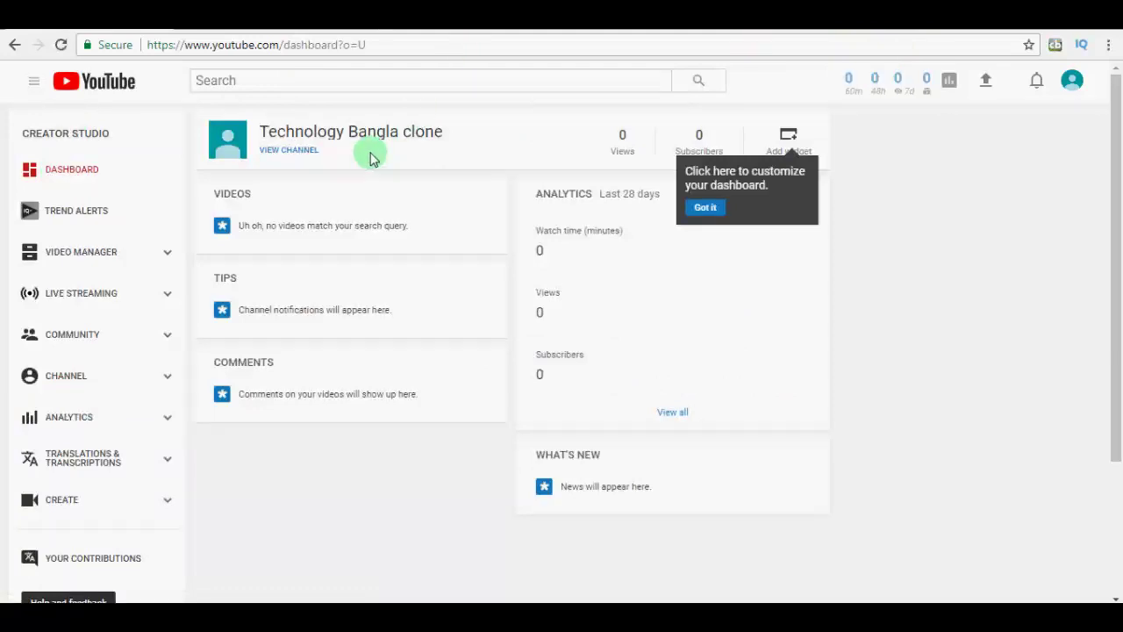
{"action": "left_click", "coordinate": [283, 157]}
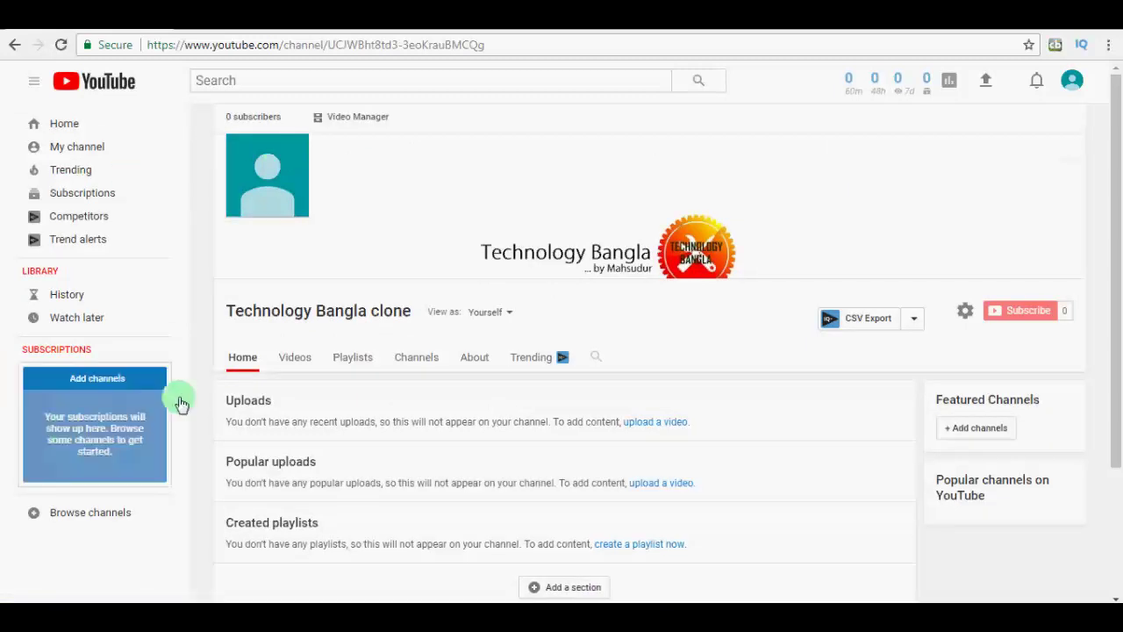
{"action": "left_click", "coordinate": [297, 357]}
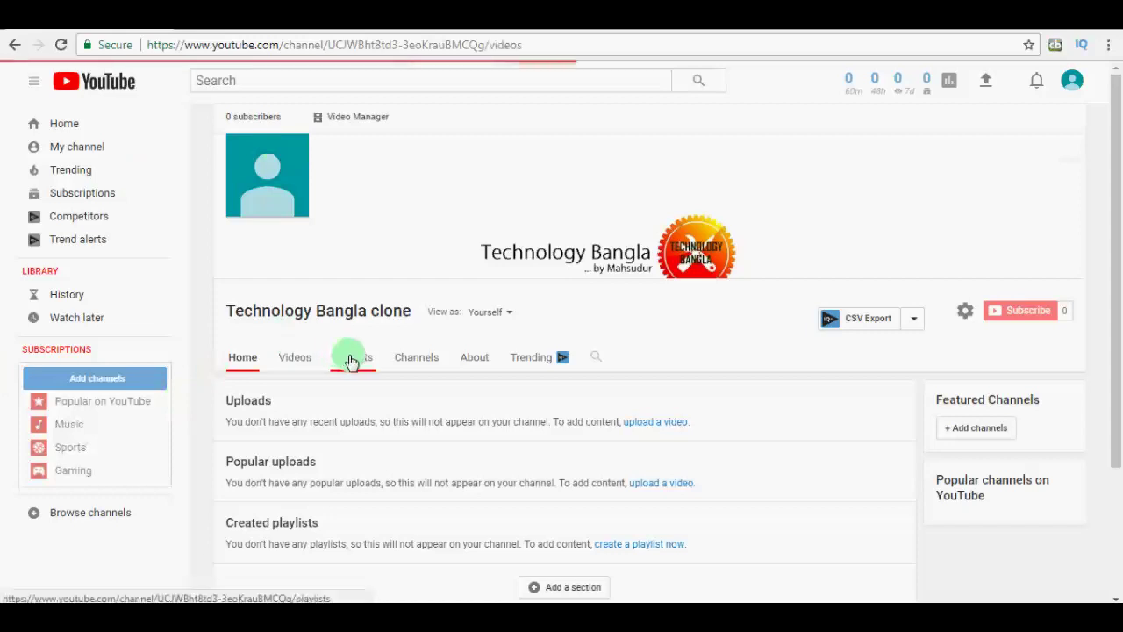